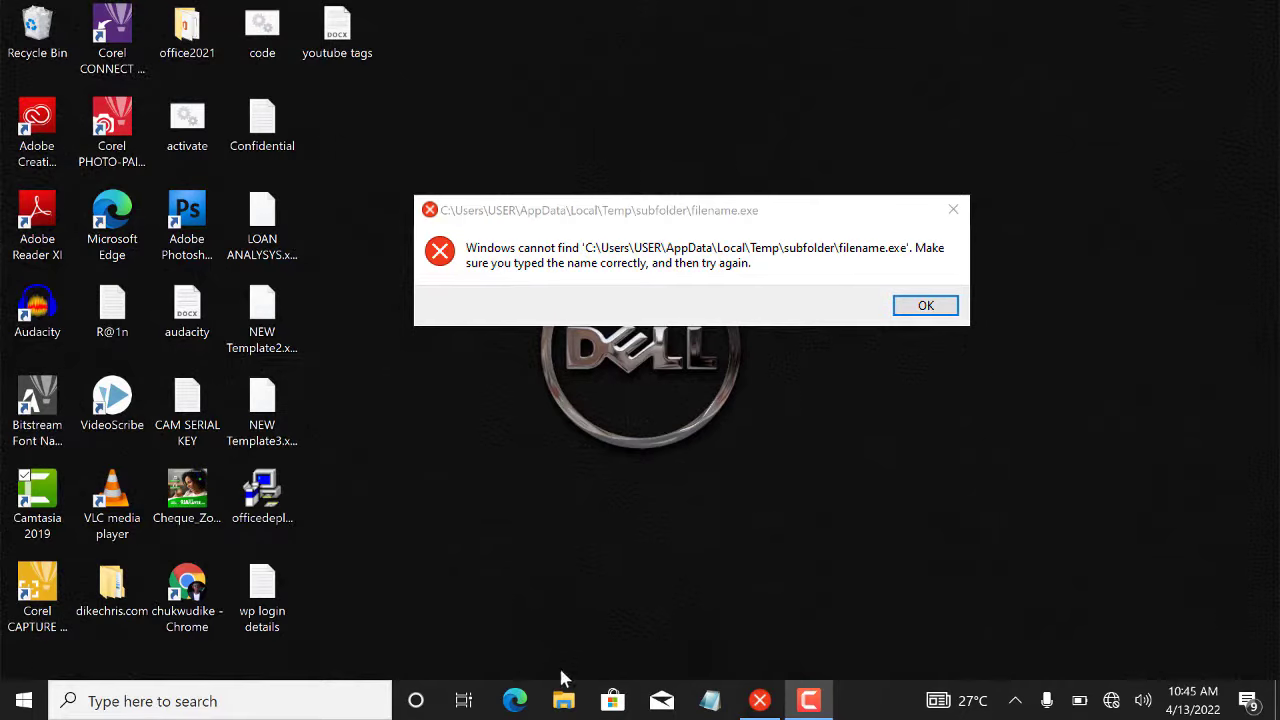
# Switch to File Explorer and arrange its window and the filename.exe error message so both are fully readable
pyautogui.click(563, 702)
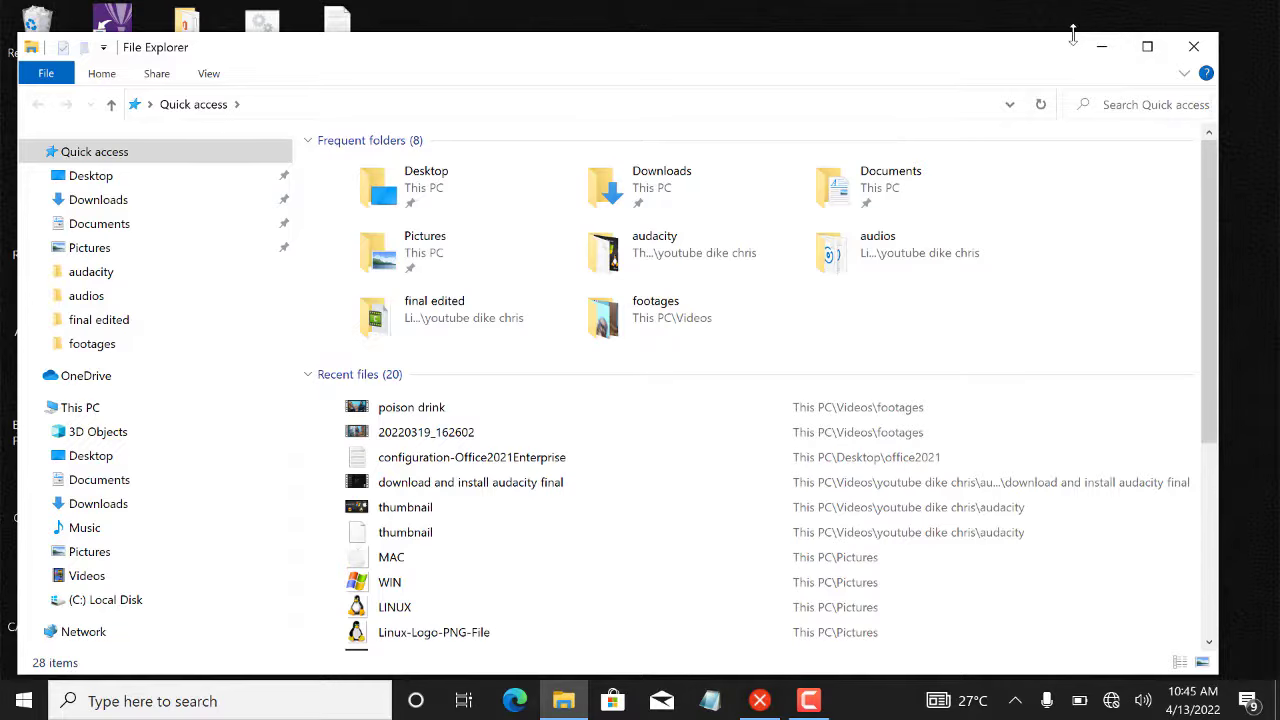
pyautogui.moveTo(1071, 40); pyautogui.dragTo(1070, 197)
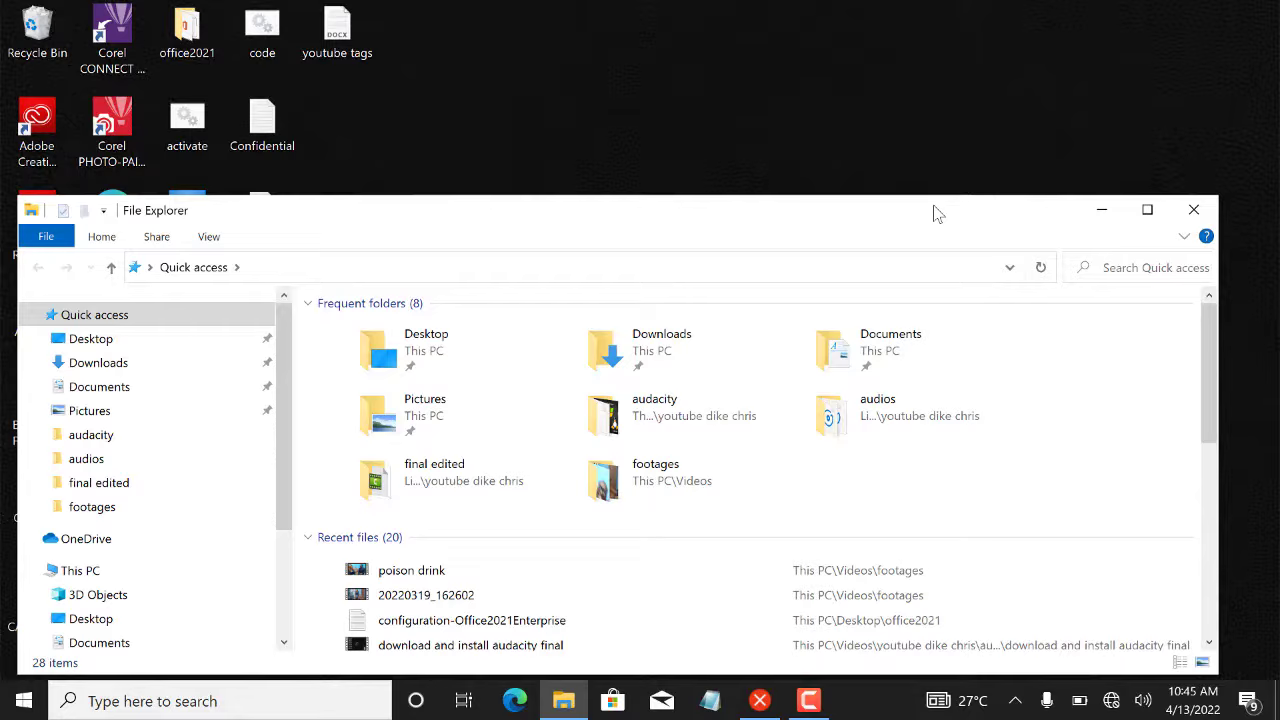
pyautogui.moveTo(937, 213); pyautogui.dragTo(938, 376)
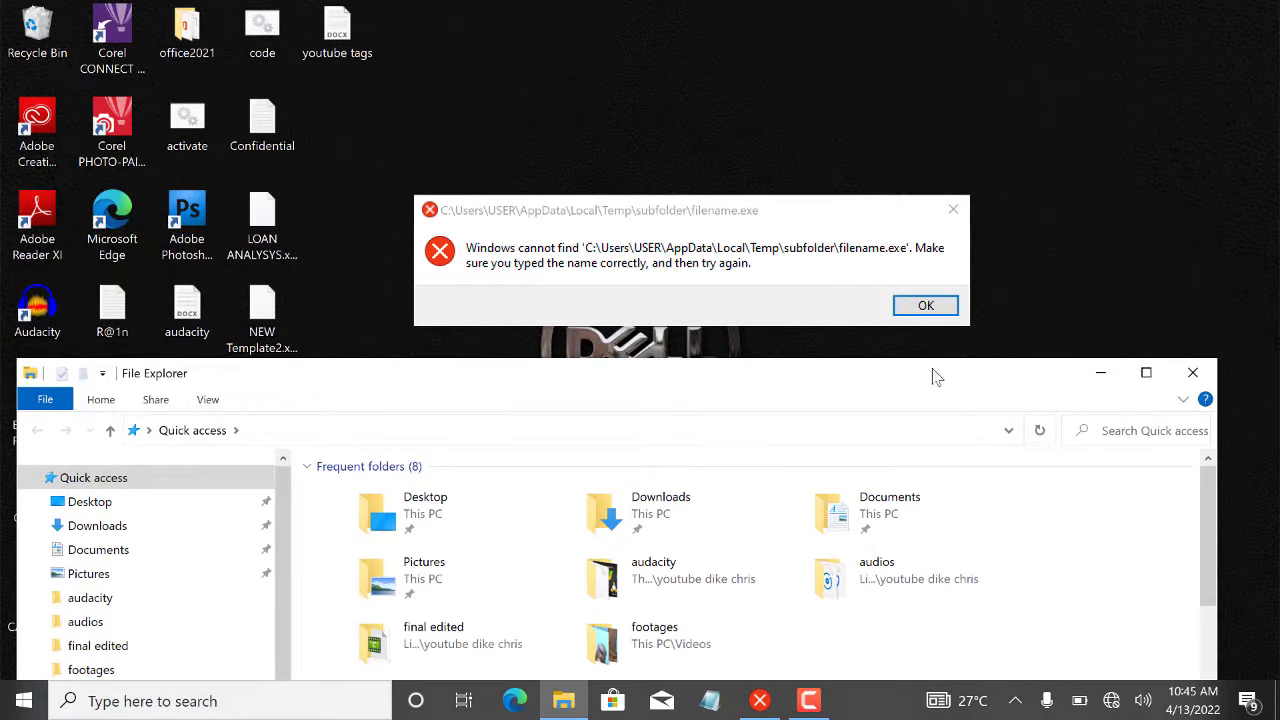
pyautogui.click(778, 212)
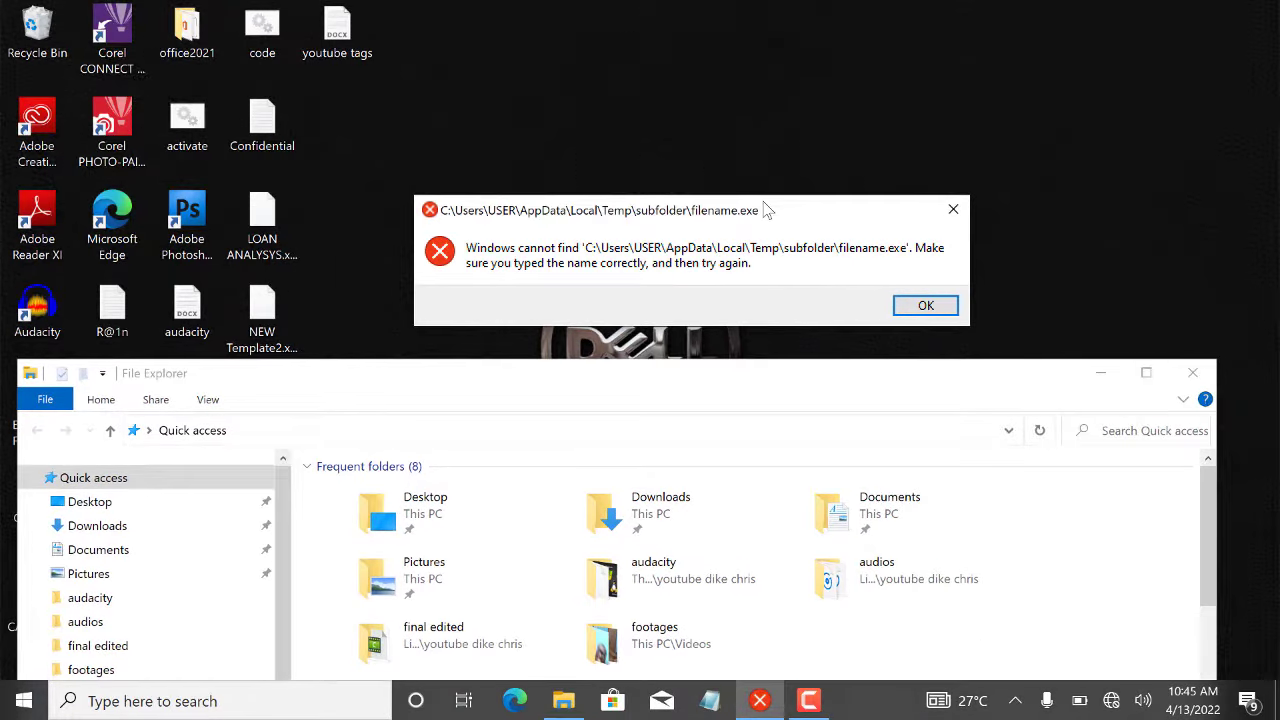
pyautogui.moveTo(778, 212); pyautogui.dragTo(412, 28)
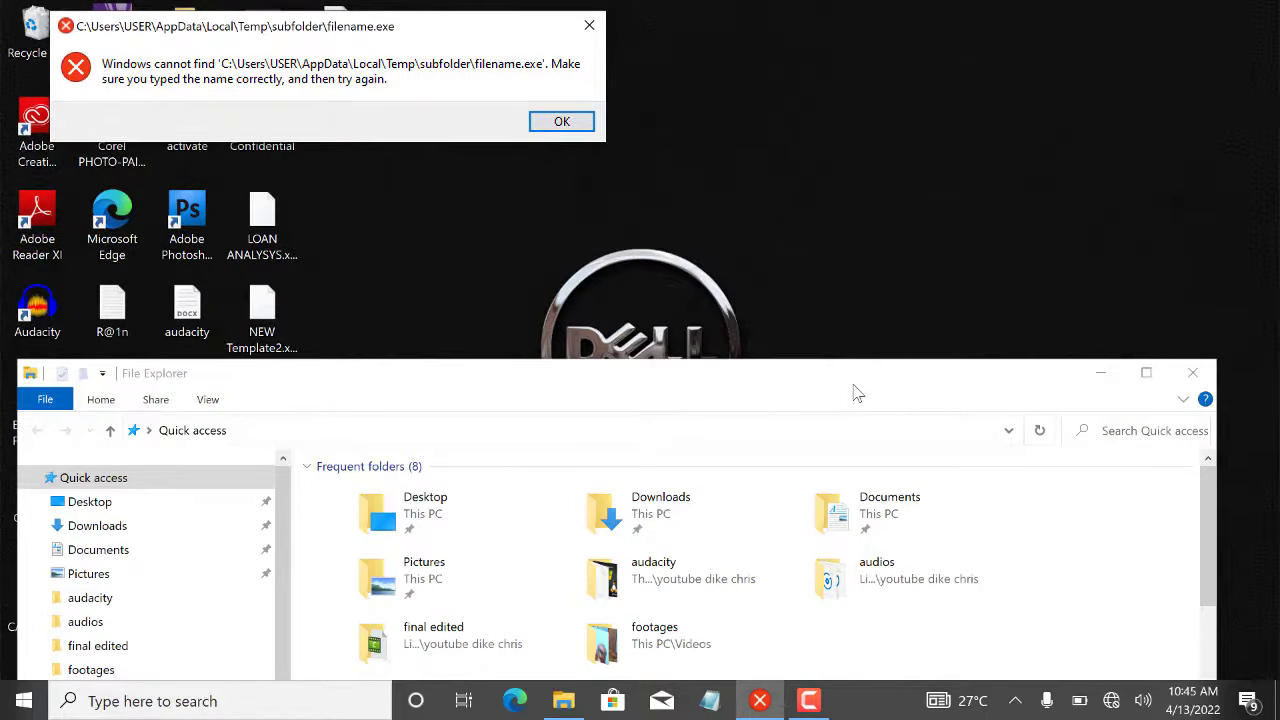
pyautogui.moveTo(855, 392); pyautogui.dragTo(864, 211)
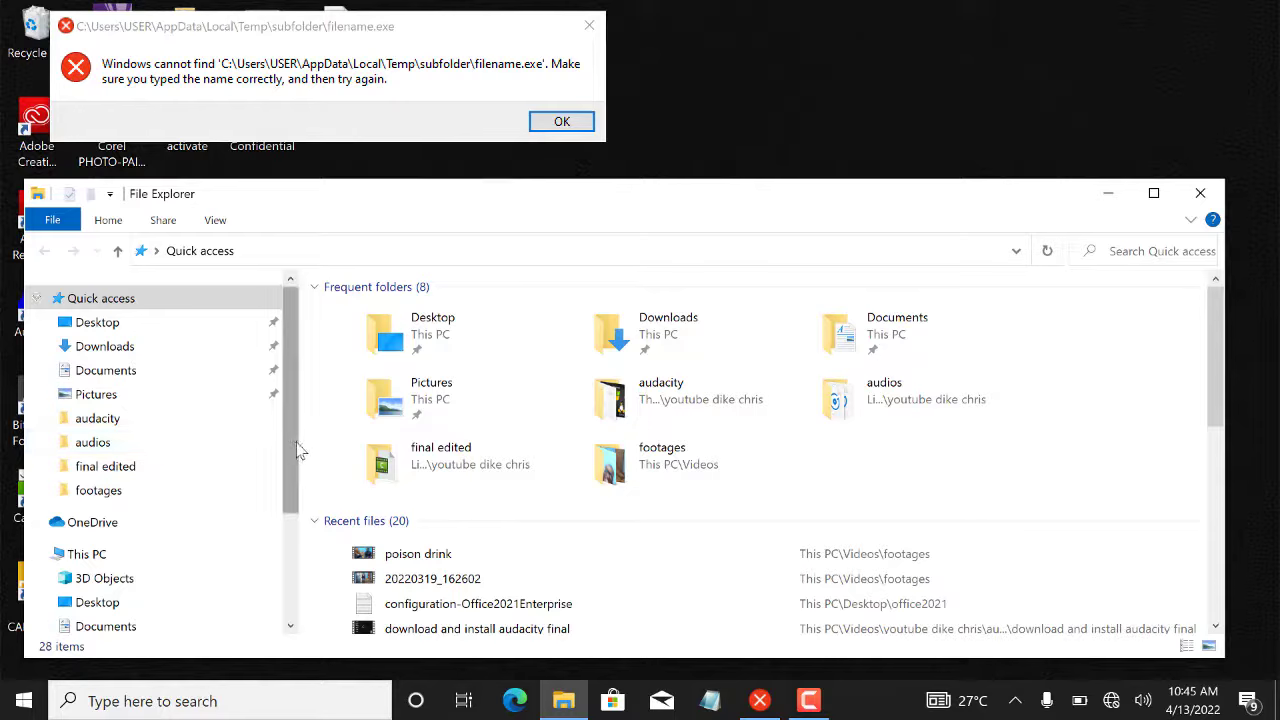
# Browse through This PC and the C: Local Disk to the Users\USER folder
pyautogui.scroll(-1, 297, 450)
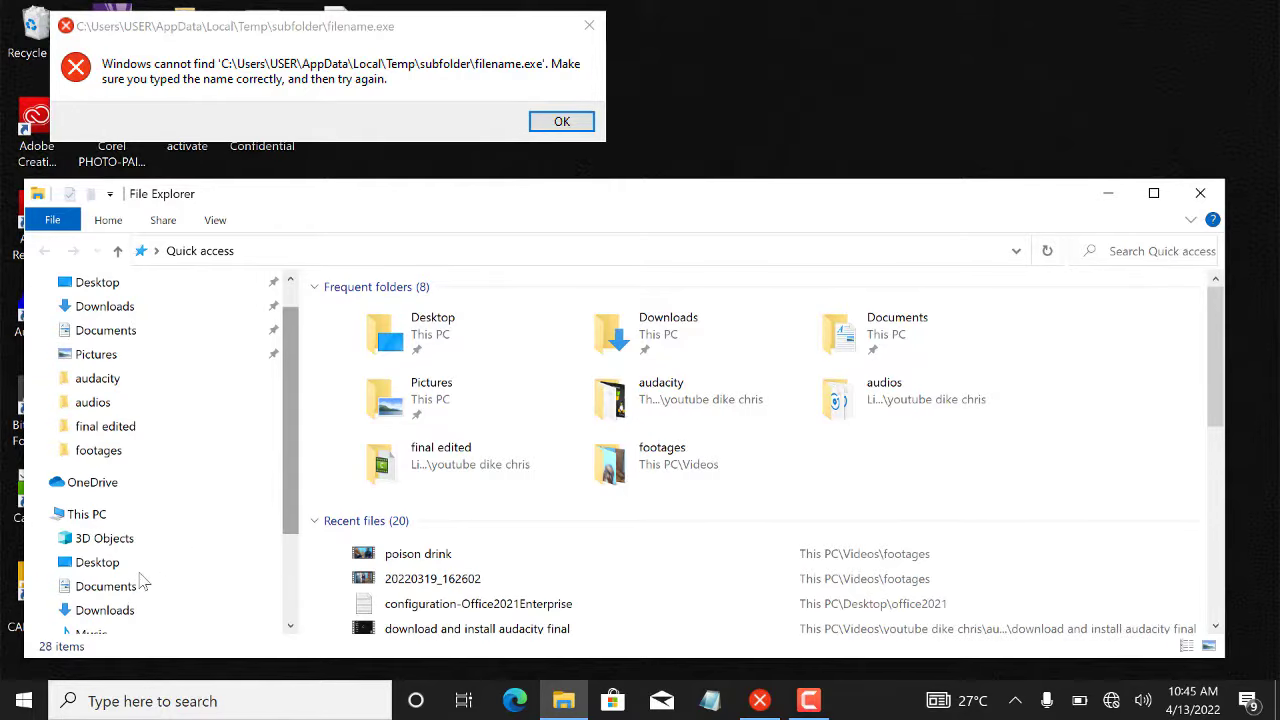
pyautogui.click(88, 515)
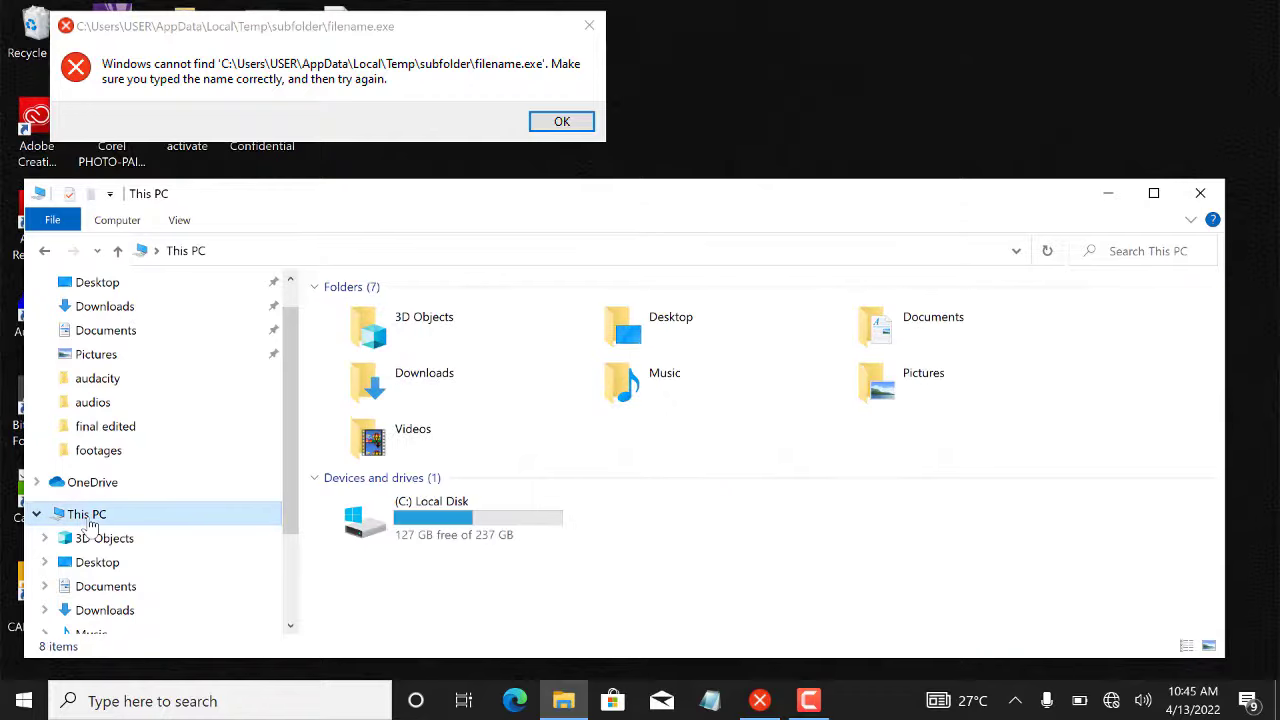
pyautogui.doubleClick(443, 527)
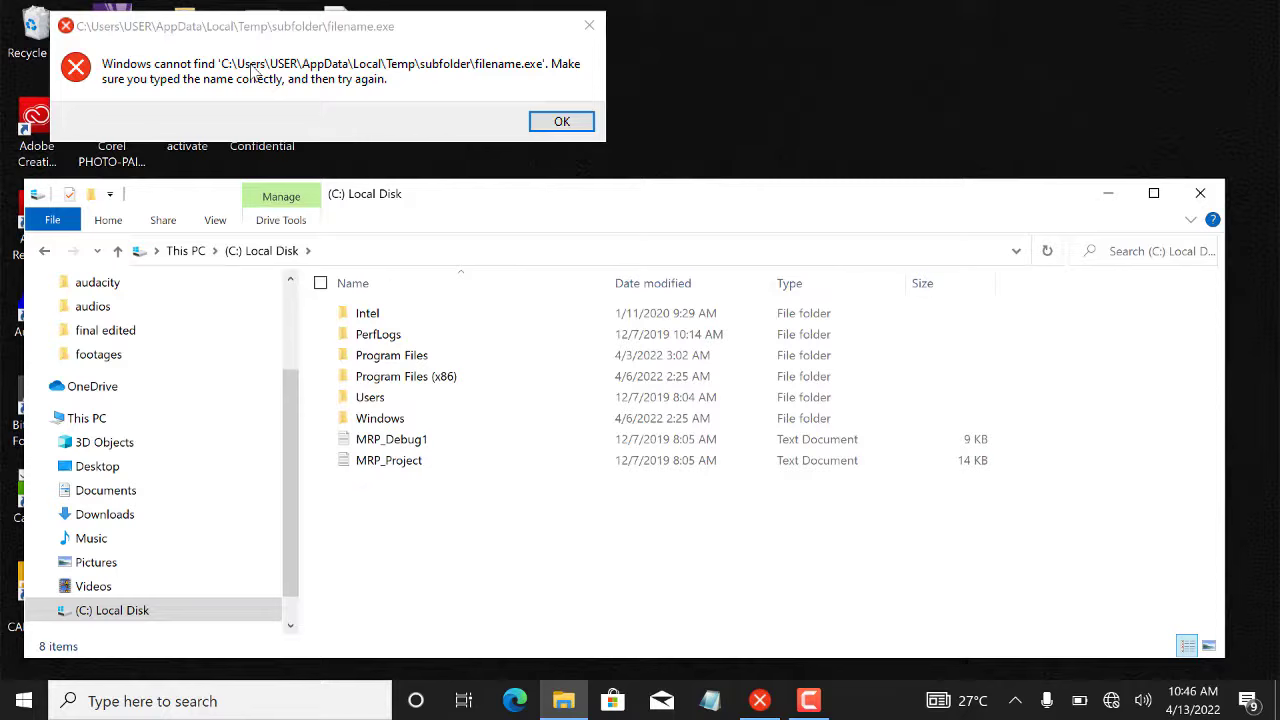
pyautogui.doubleClick(377, 403)
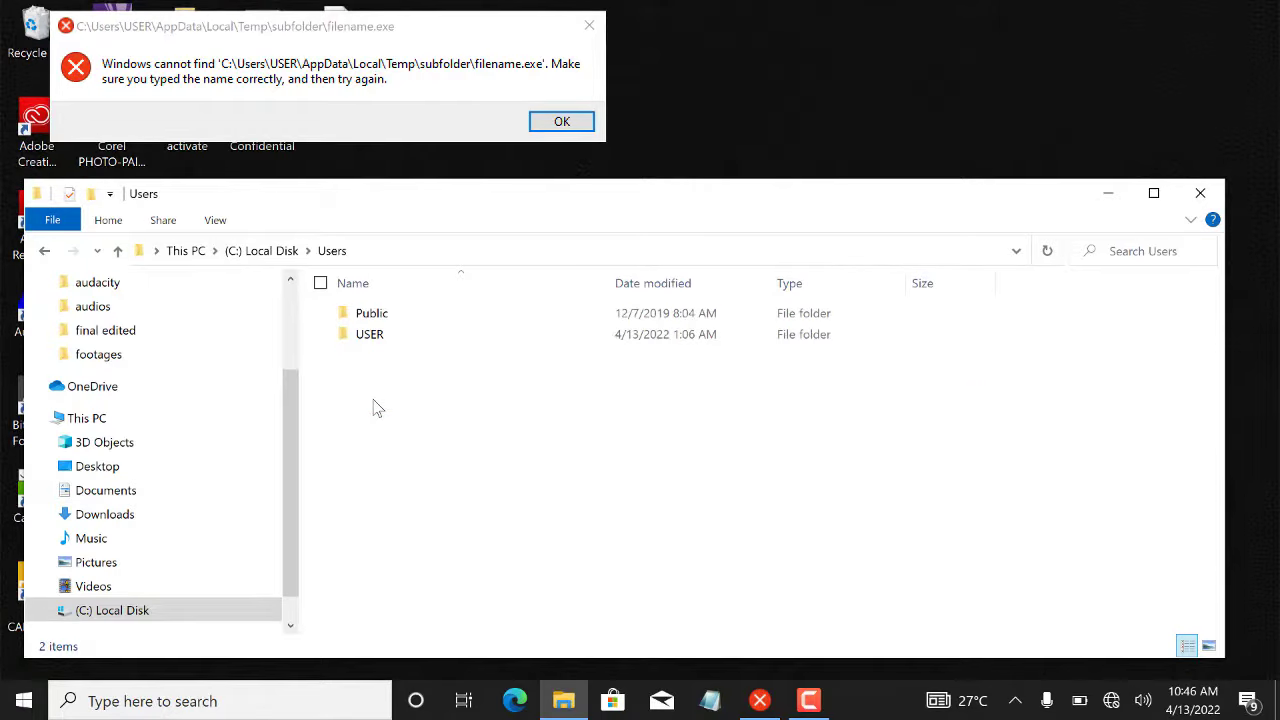
pyautogui.doubleClick(366, 336)
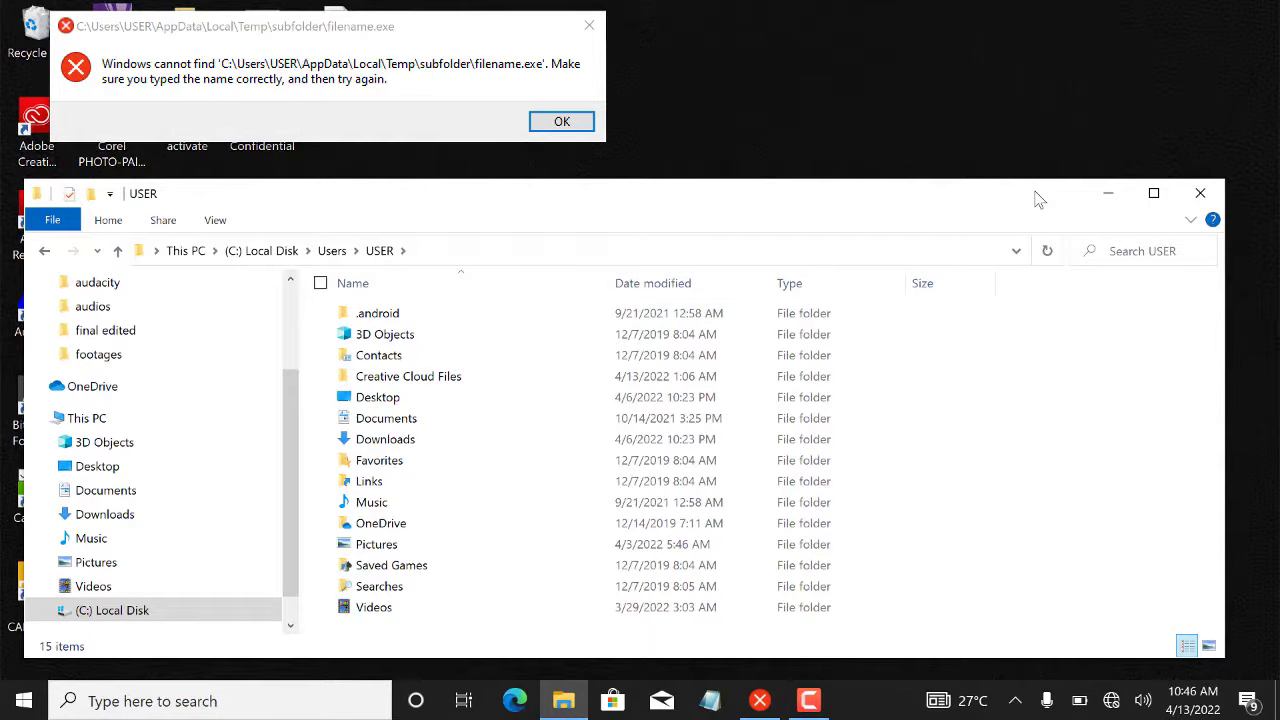
pyautogui.moveTo(1040, 200); pyautogui.dragTo(1030, 168)
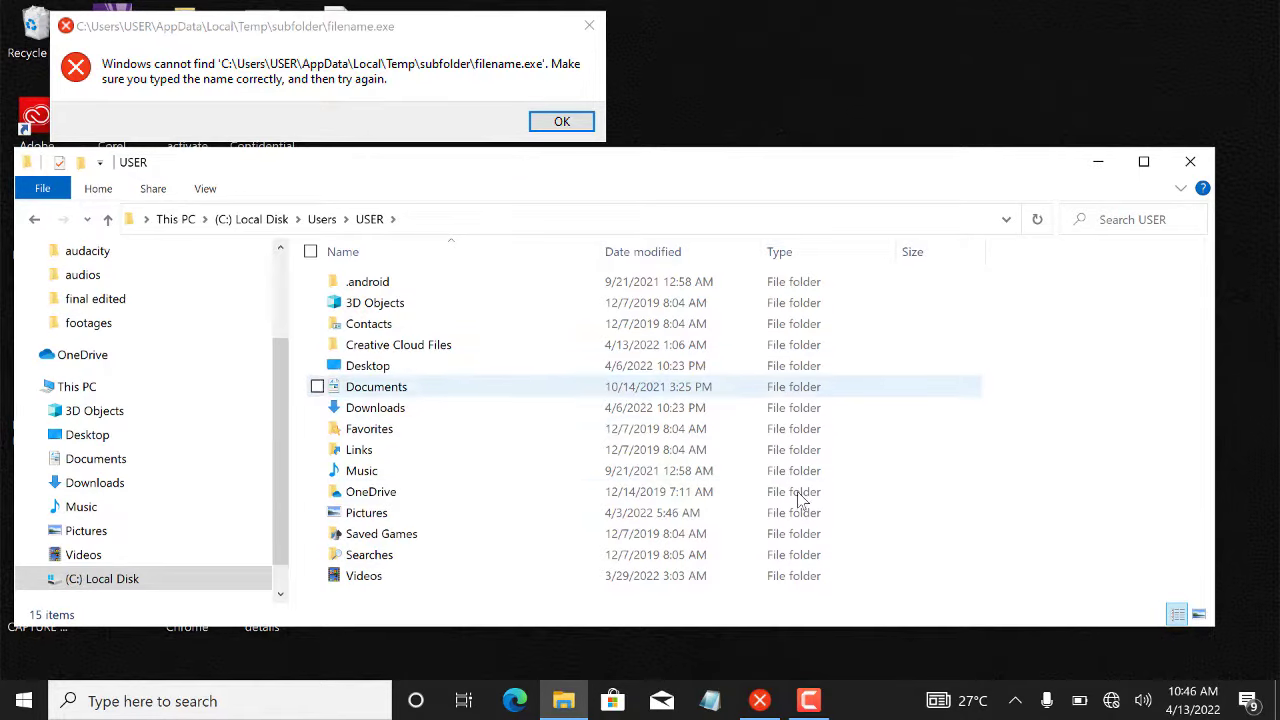
pyautogui.click(1145, 163)
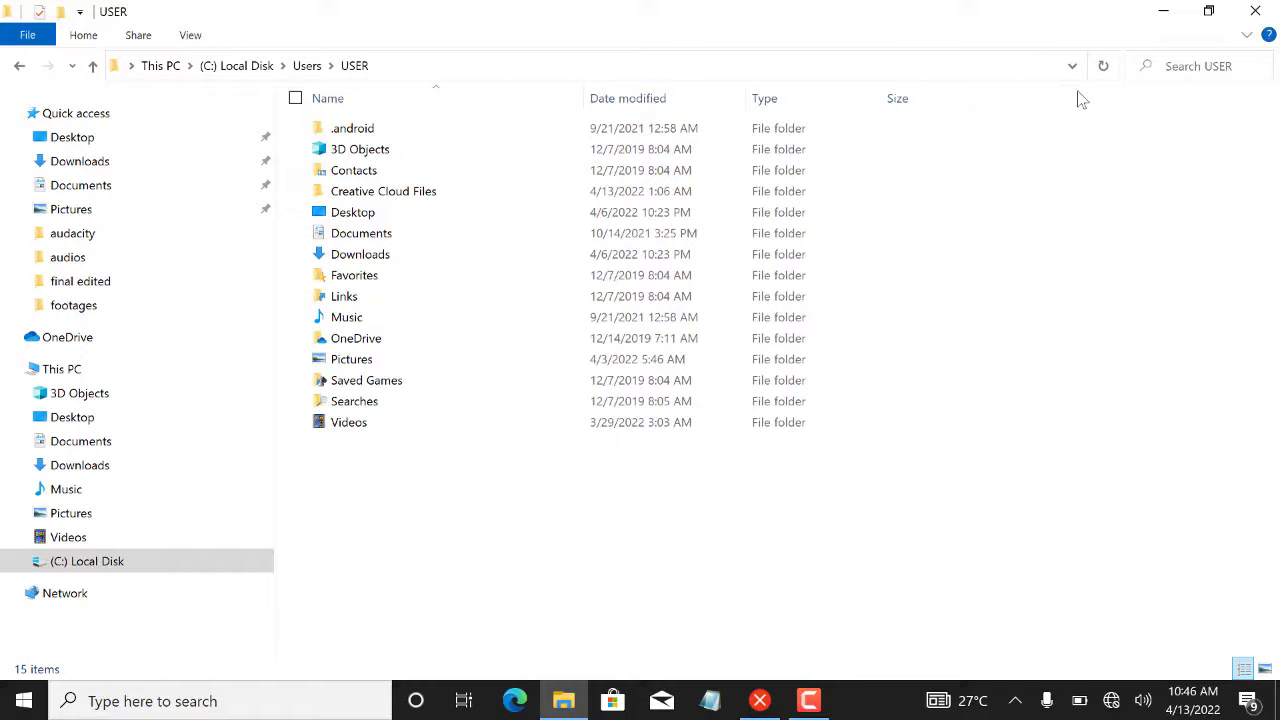
pyautogui.click(1209, 12)
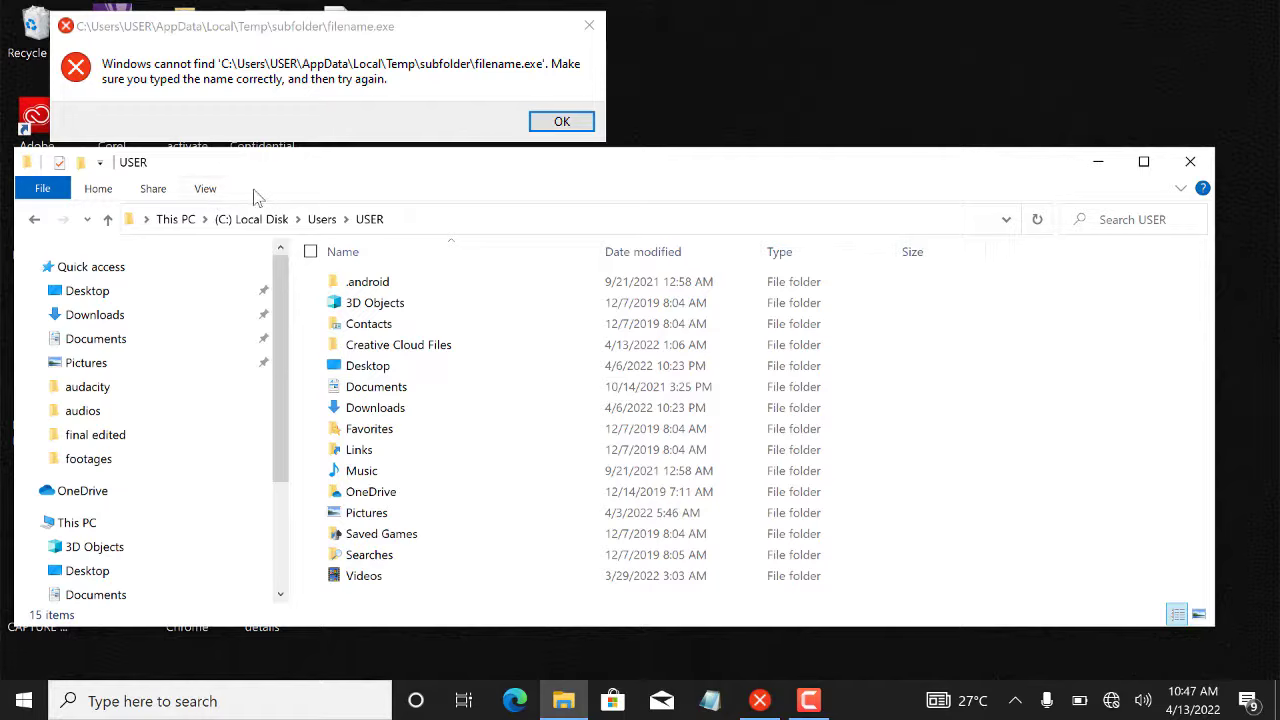
# Turn the display of hidden items on and back off in the USER folder
pyautogui.click(205, 190)
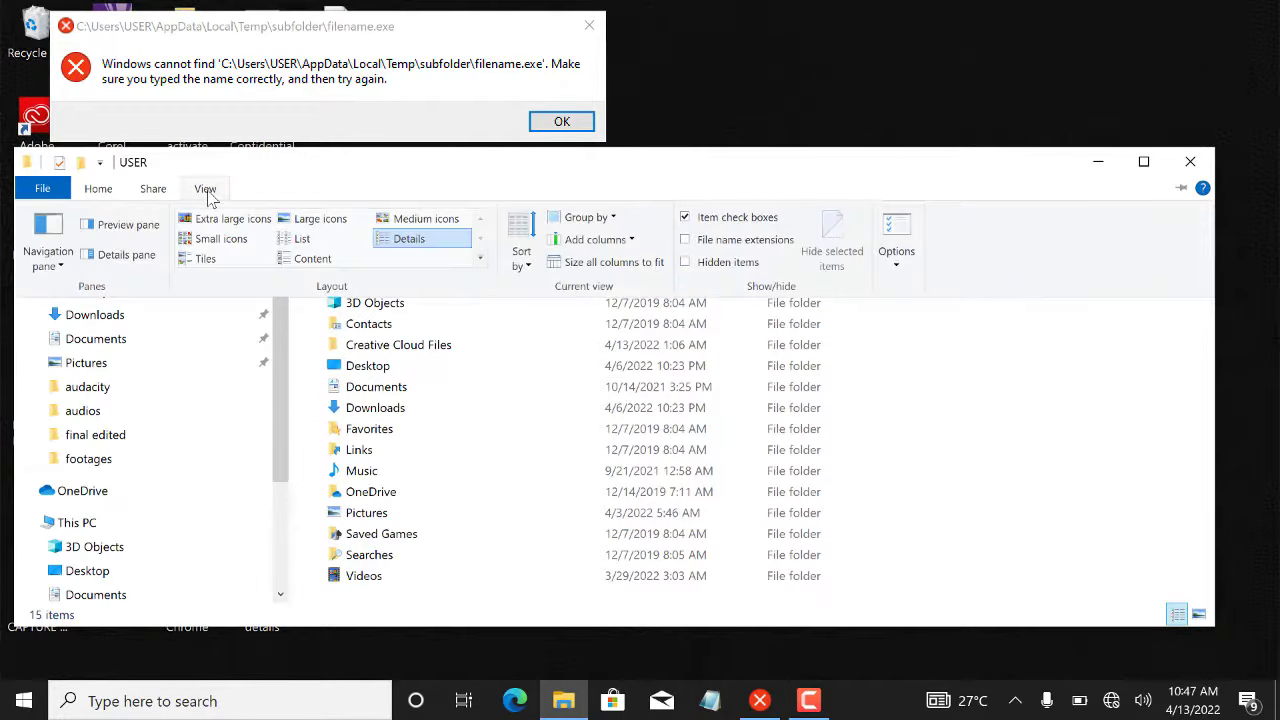
pyautogui.click(687, 264)
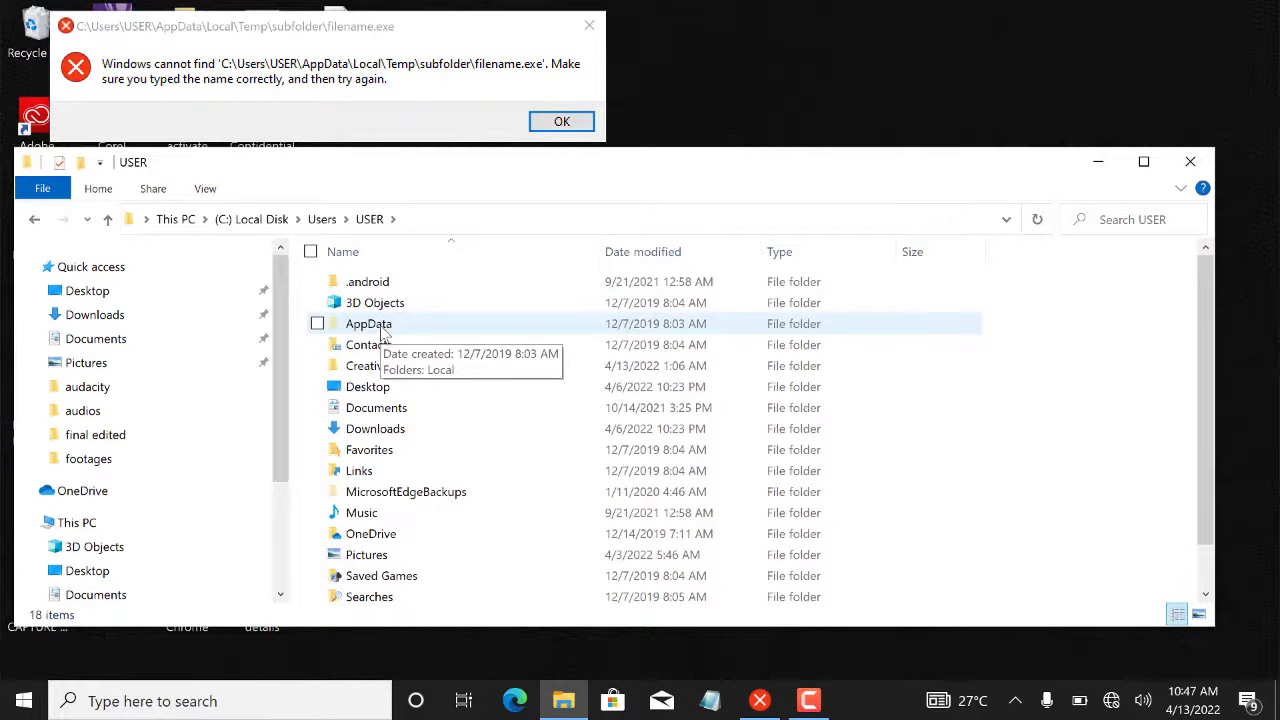
pyautogui.click(205, 190)
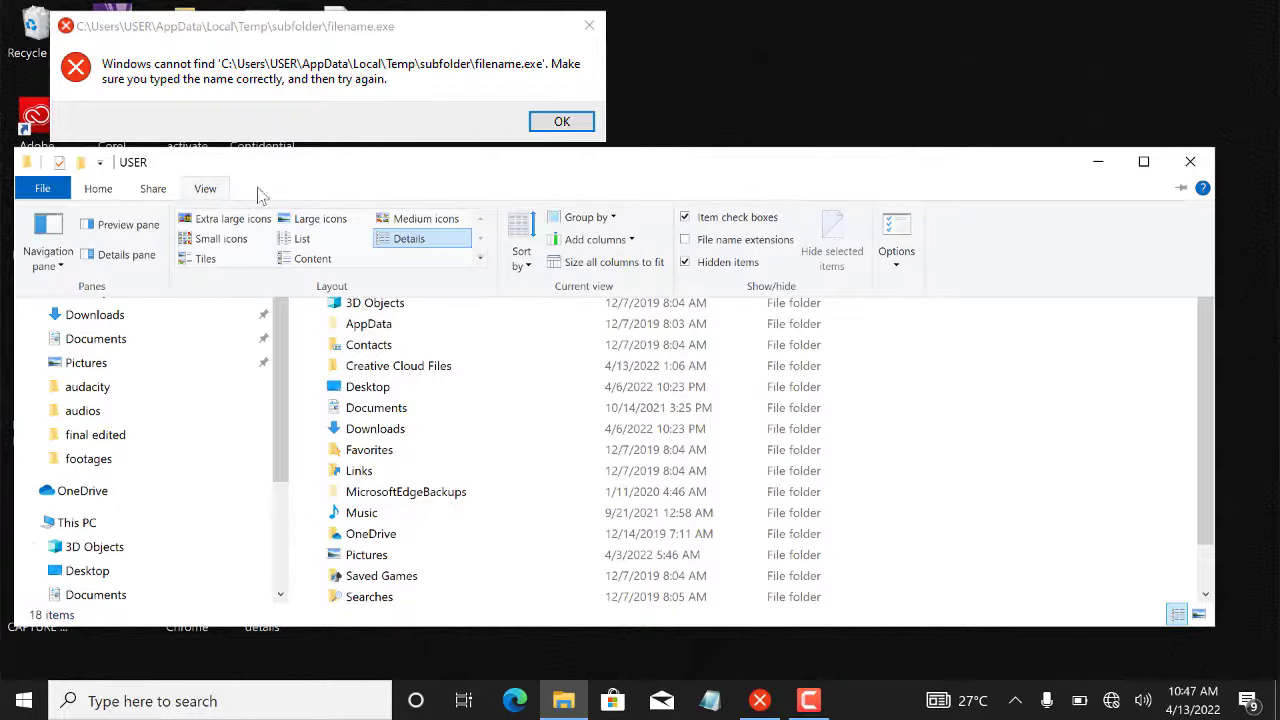
pyautogui.click(685, 263)
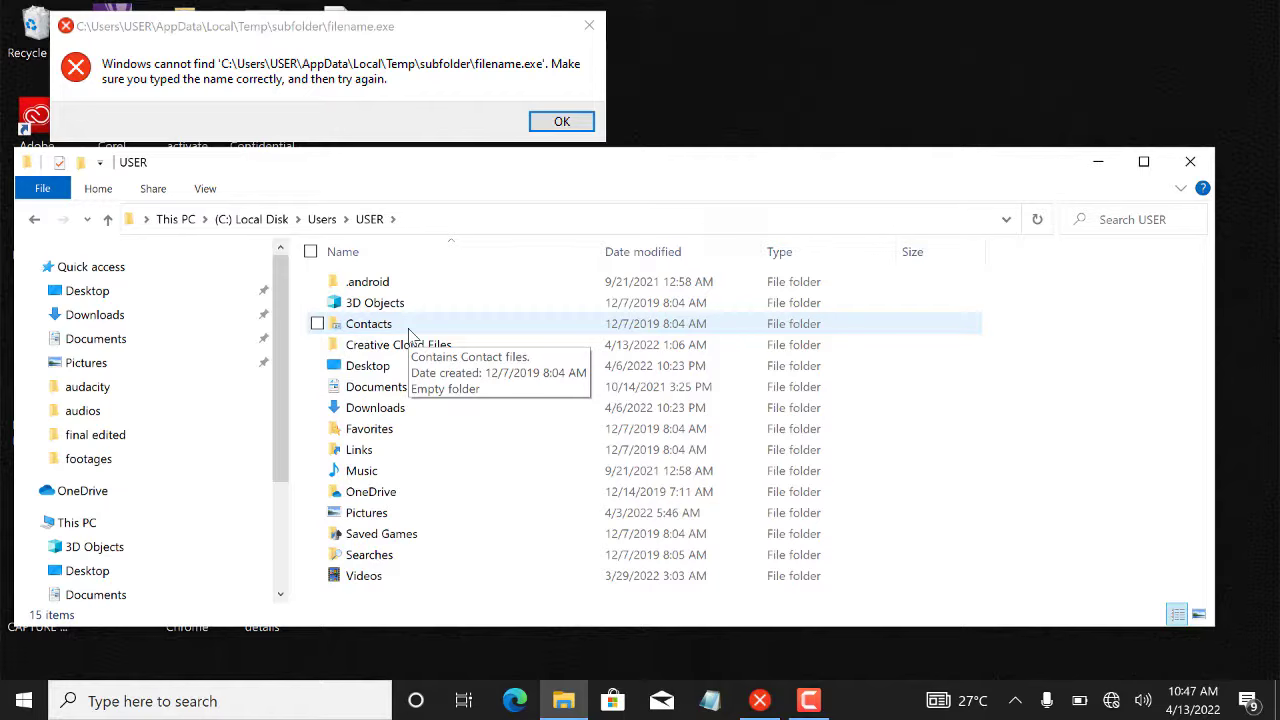
# Show hidden items in the USER folder and open its AppData\Local folder
pyautogui.click(205, 190)
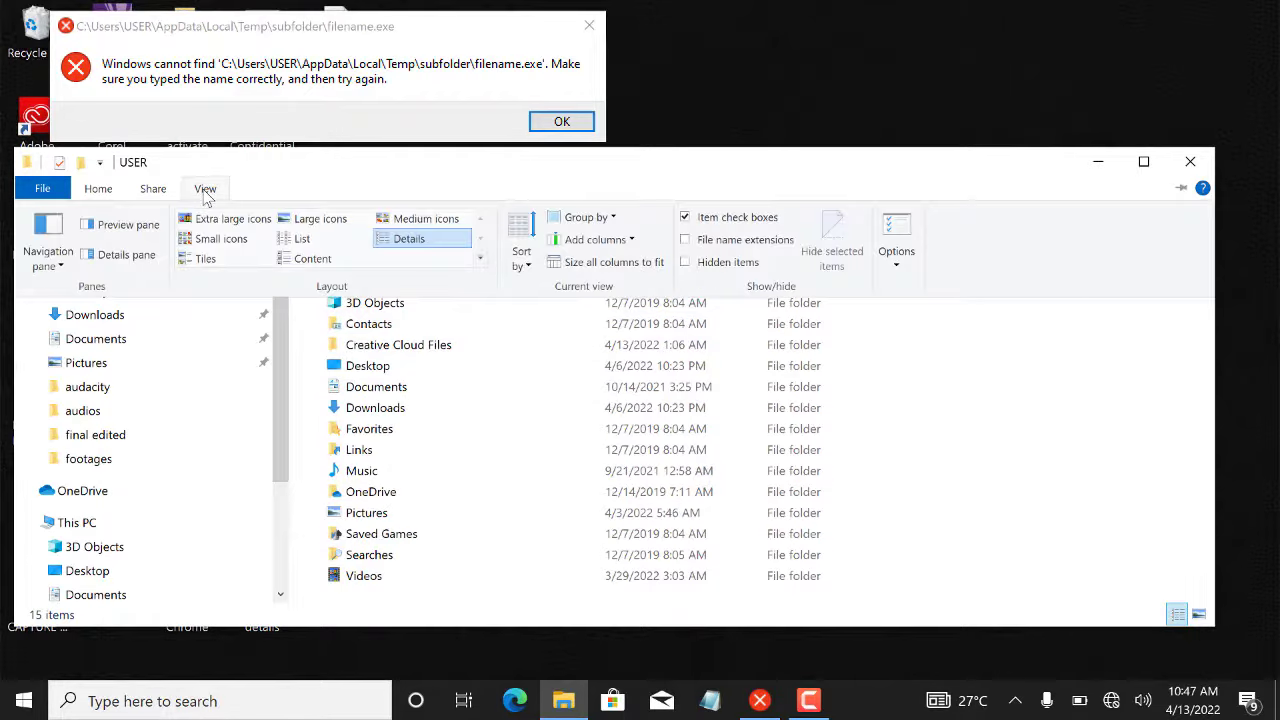
pyautogui.click(685, 263)
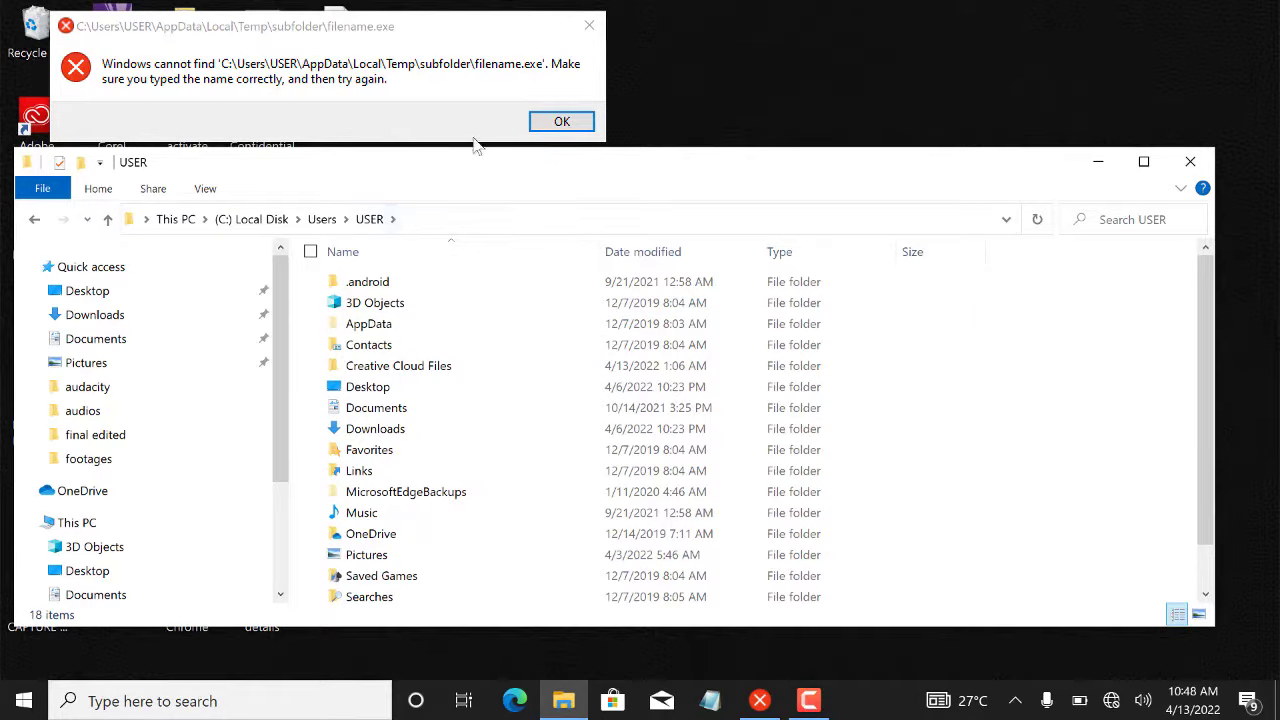
pyautogui.doubleClick(372, 324)
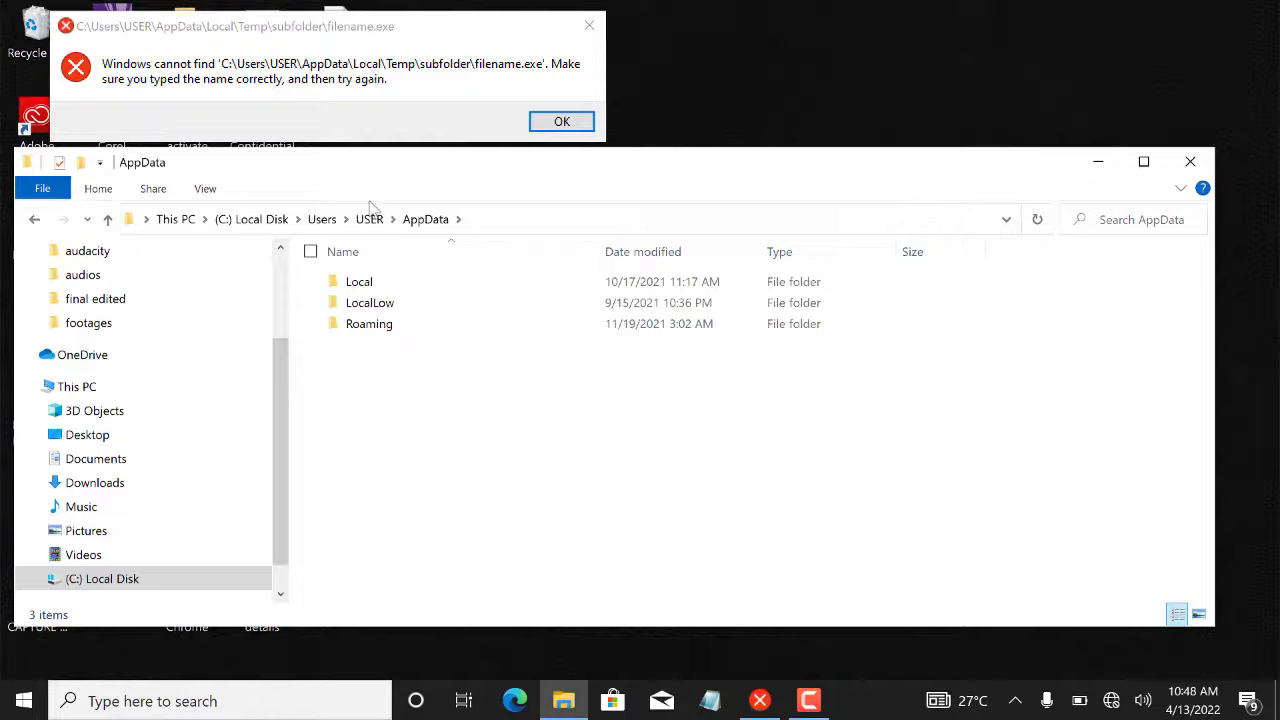
pyautogui.click(370, 286)
pyautogui.doubleClick(370, 286)
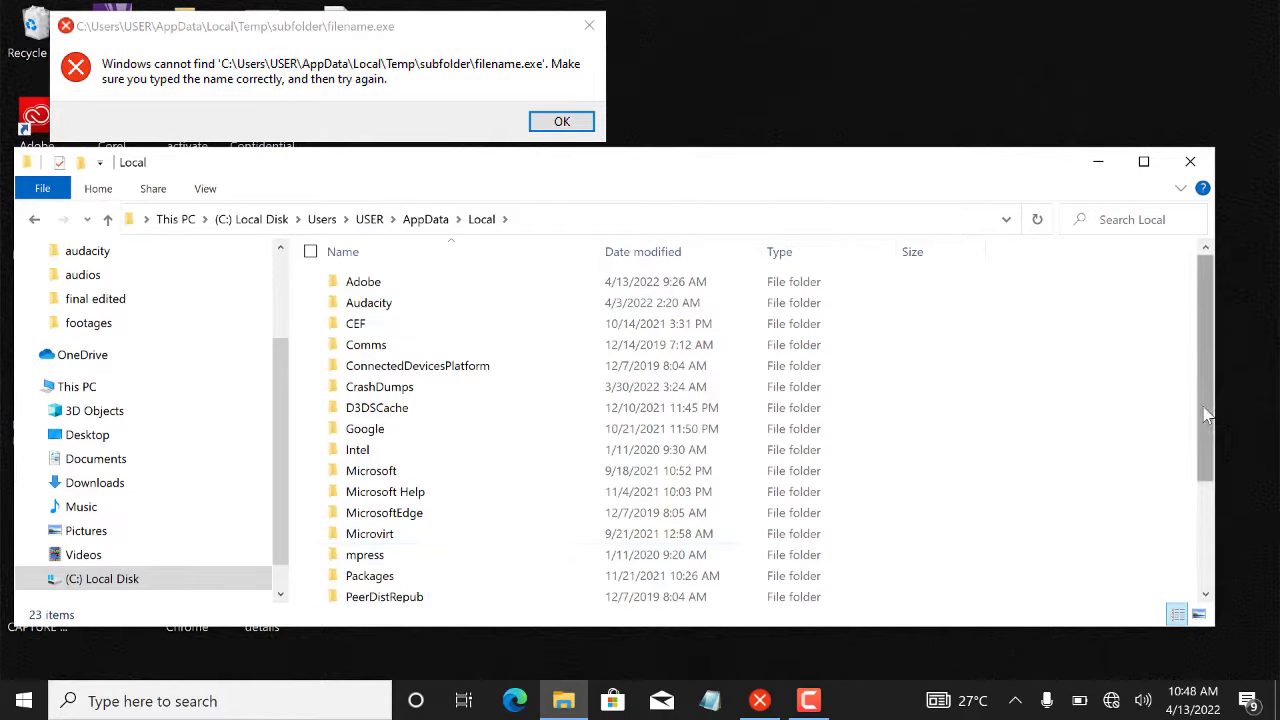
# Open the Temp folder inside Local and go into the folder named subfolder
pyautogui.moveTo(1207, 415); pyautogui.dragTo(1207, 515)
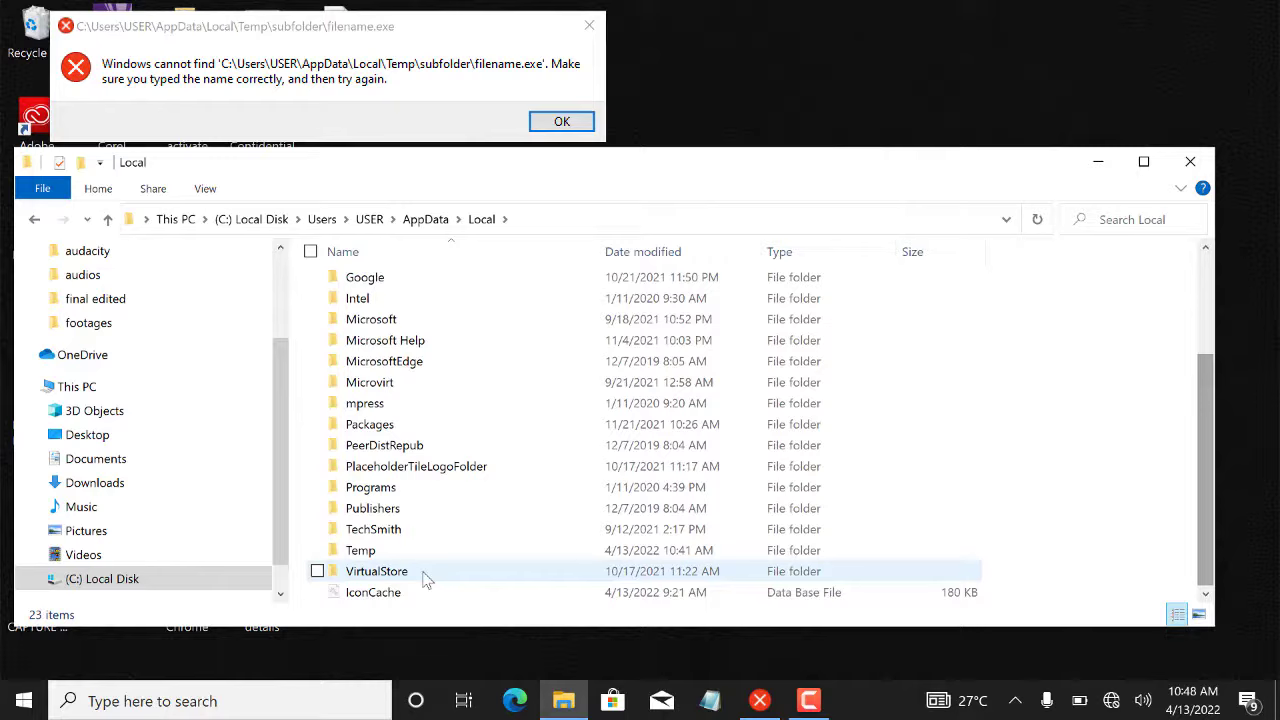
pyautogui.doubleClick(385, 552)
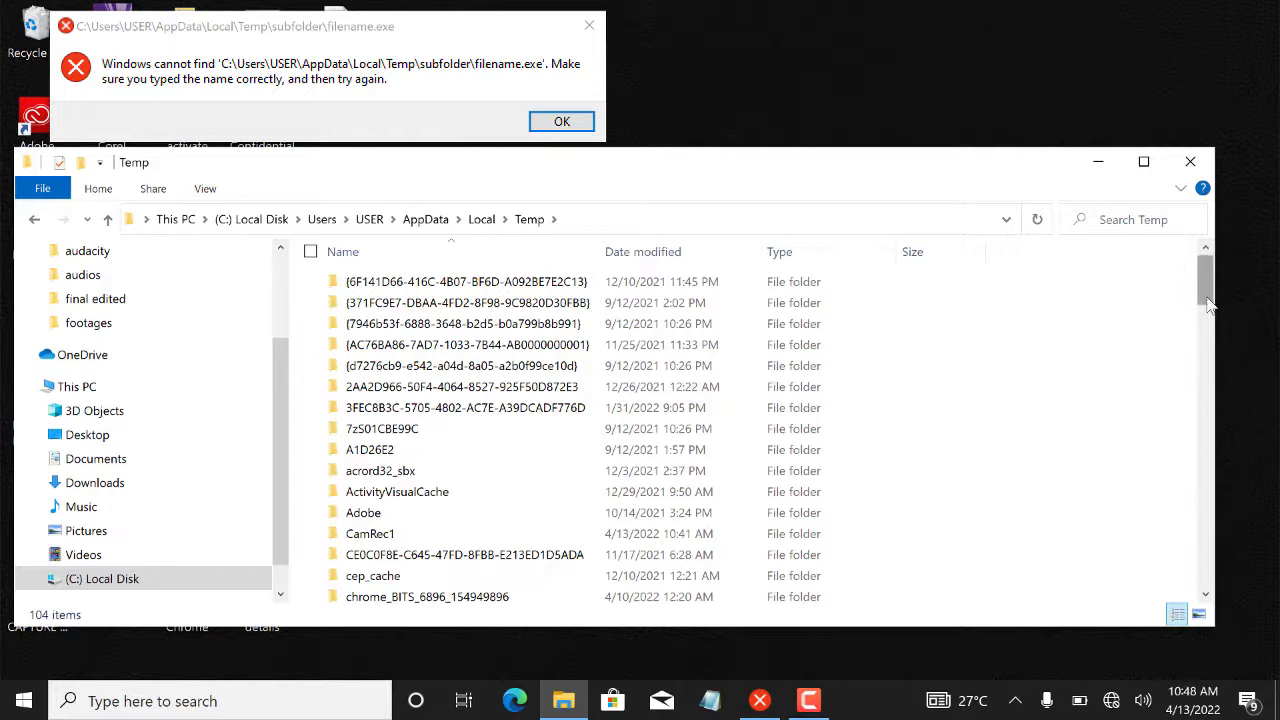
pyautogui.moveTo(1207, 305); pyautogui.dragTo(1180, 448)
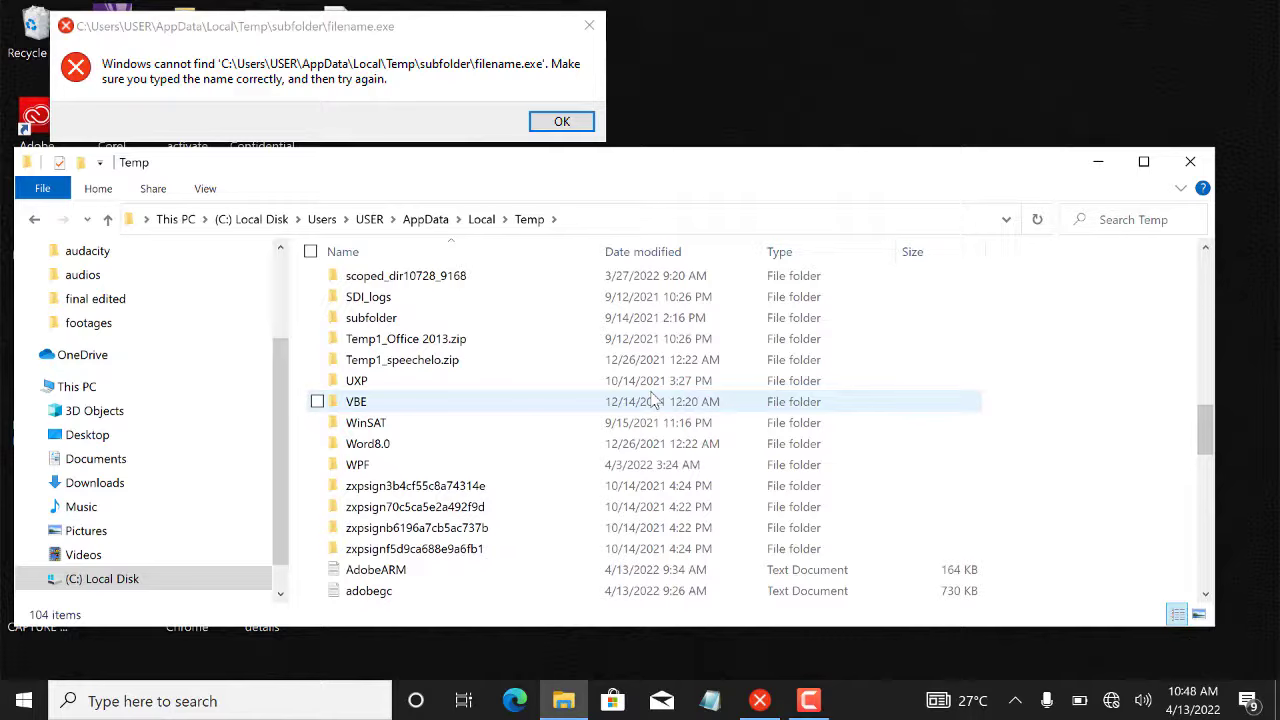
pyautogui.doubleClick(434, 324)
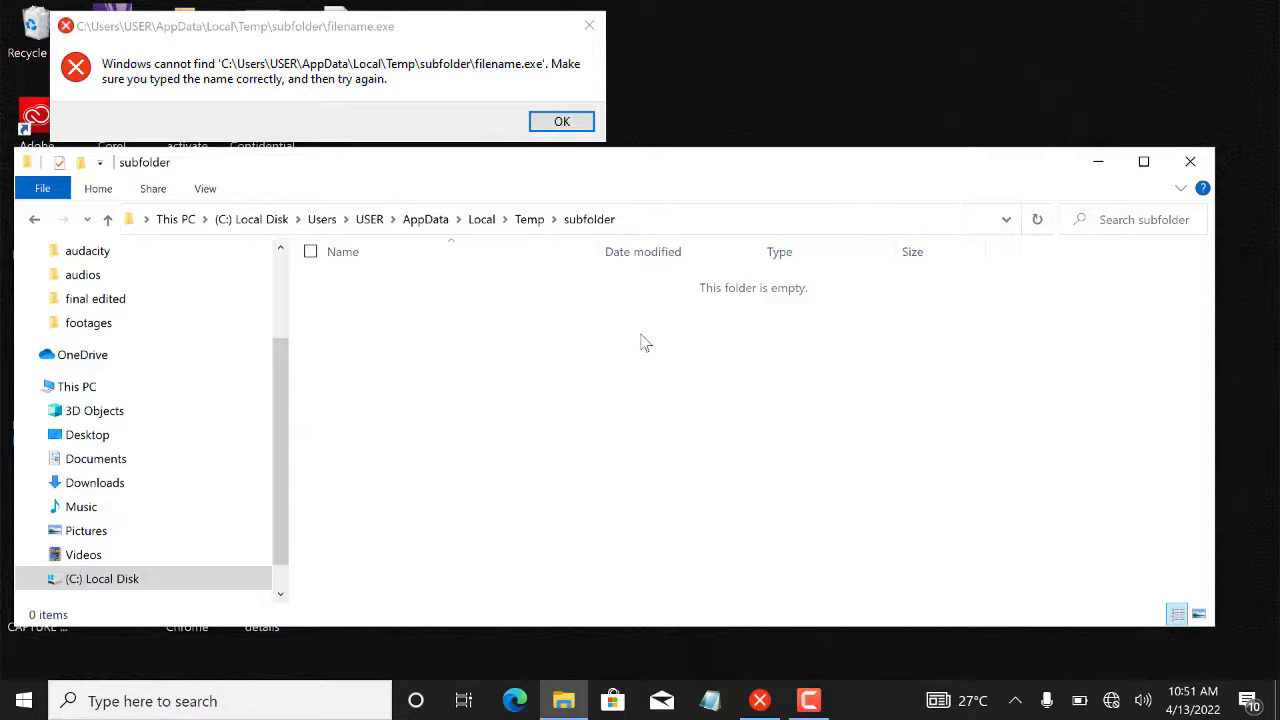
# Switch to Notepad with a blank document and move its window higher, over the folder window
pyautogui.click(710, 702)
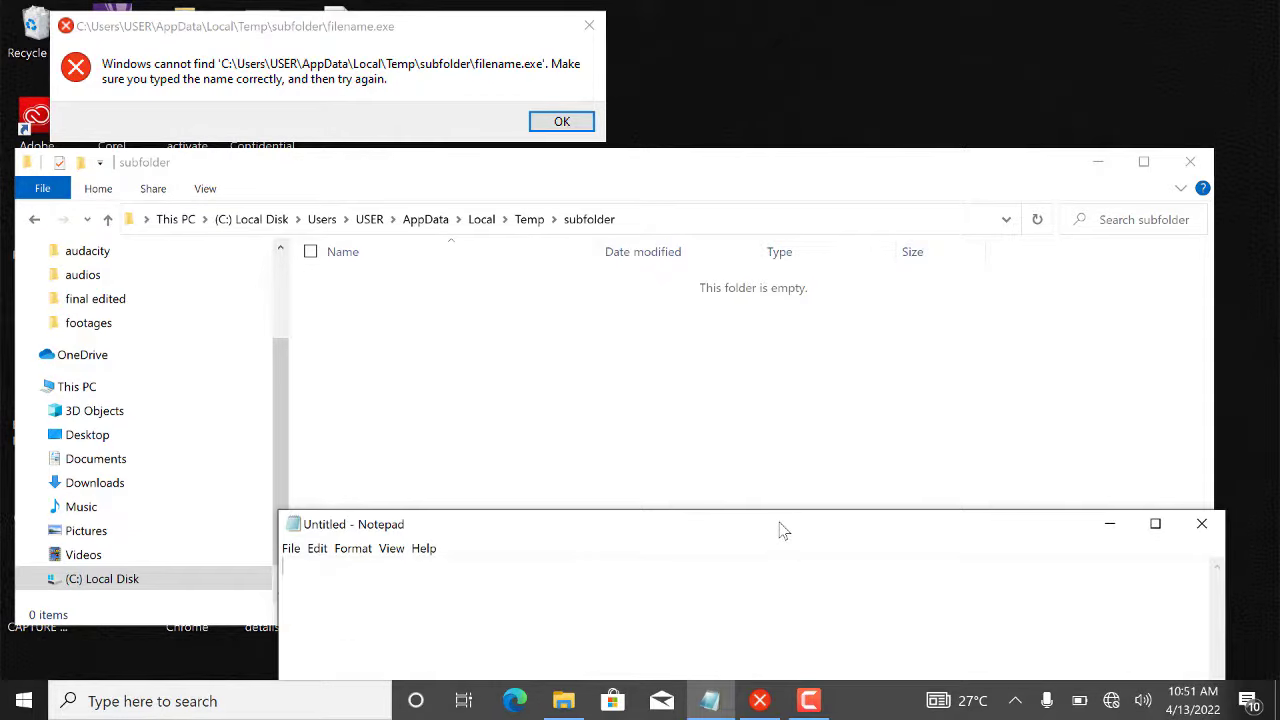
pyautogui.rightClick(783, 530)
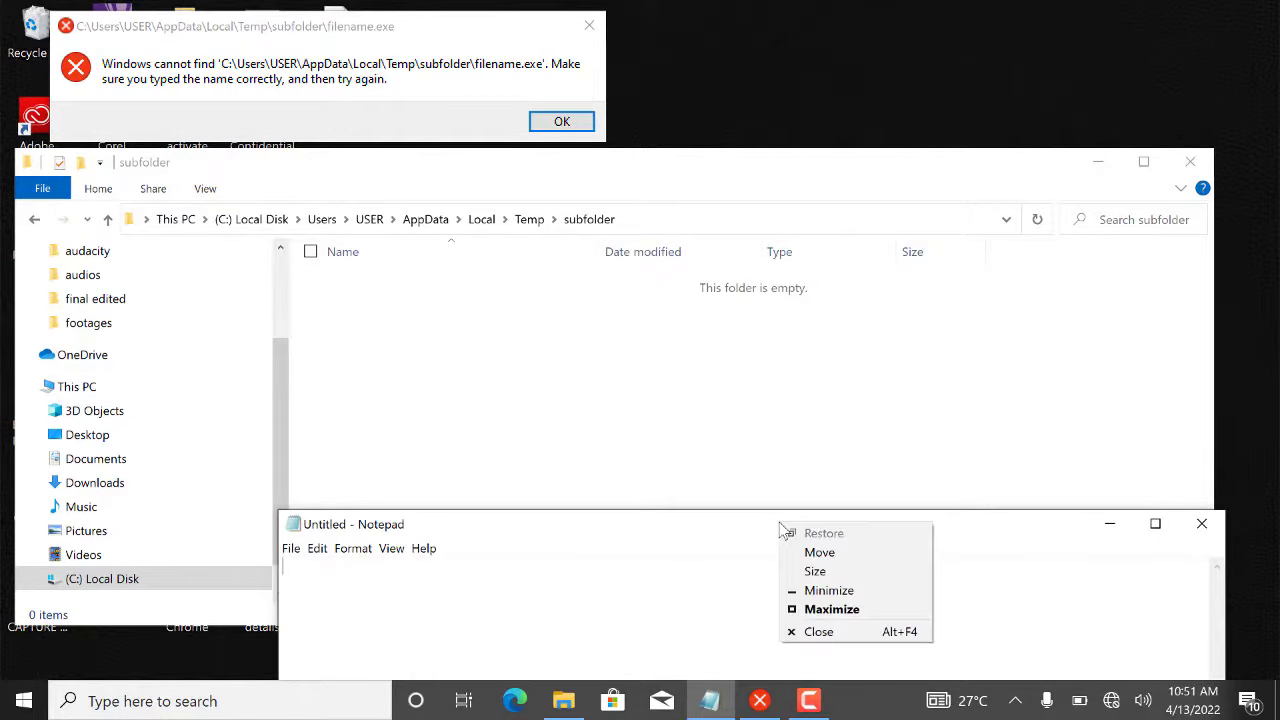
pyautogui.click(697, 561)
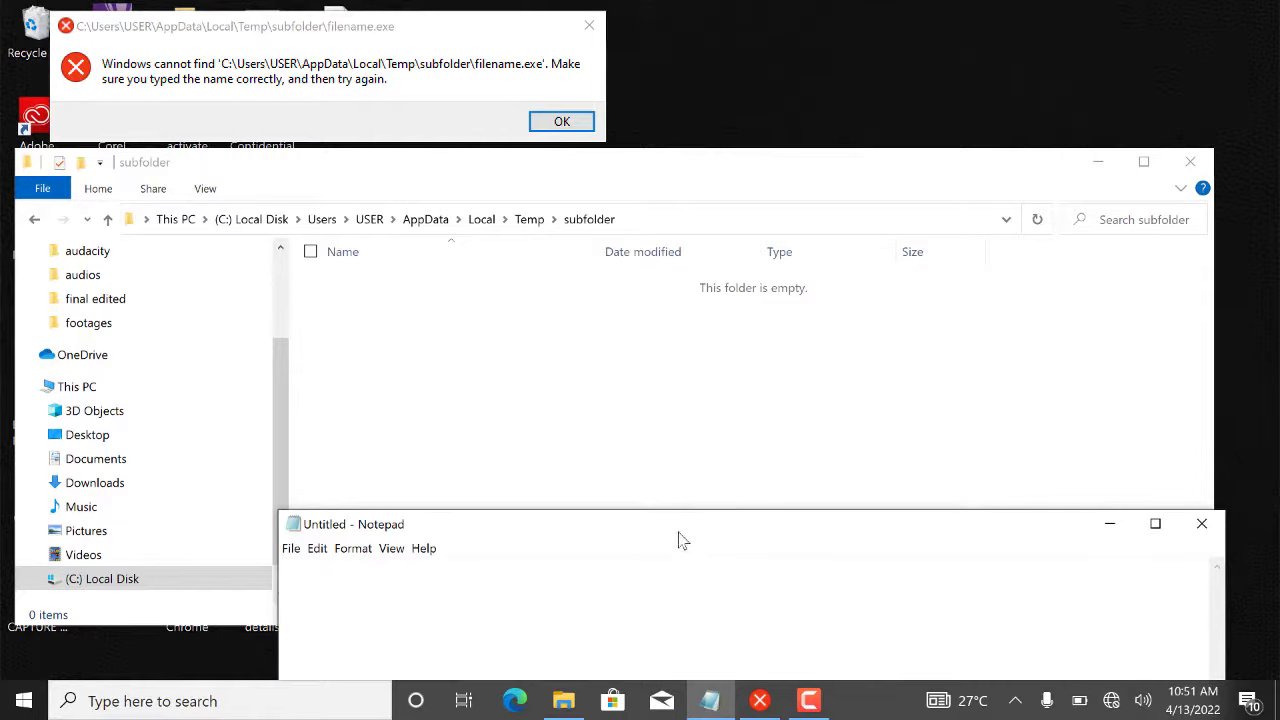
pyautogui.moveTo(678, 533); pyautogui.dragTo(635, 375)
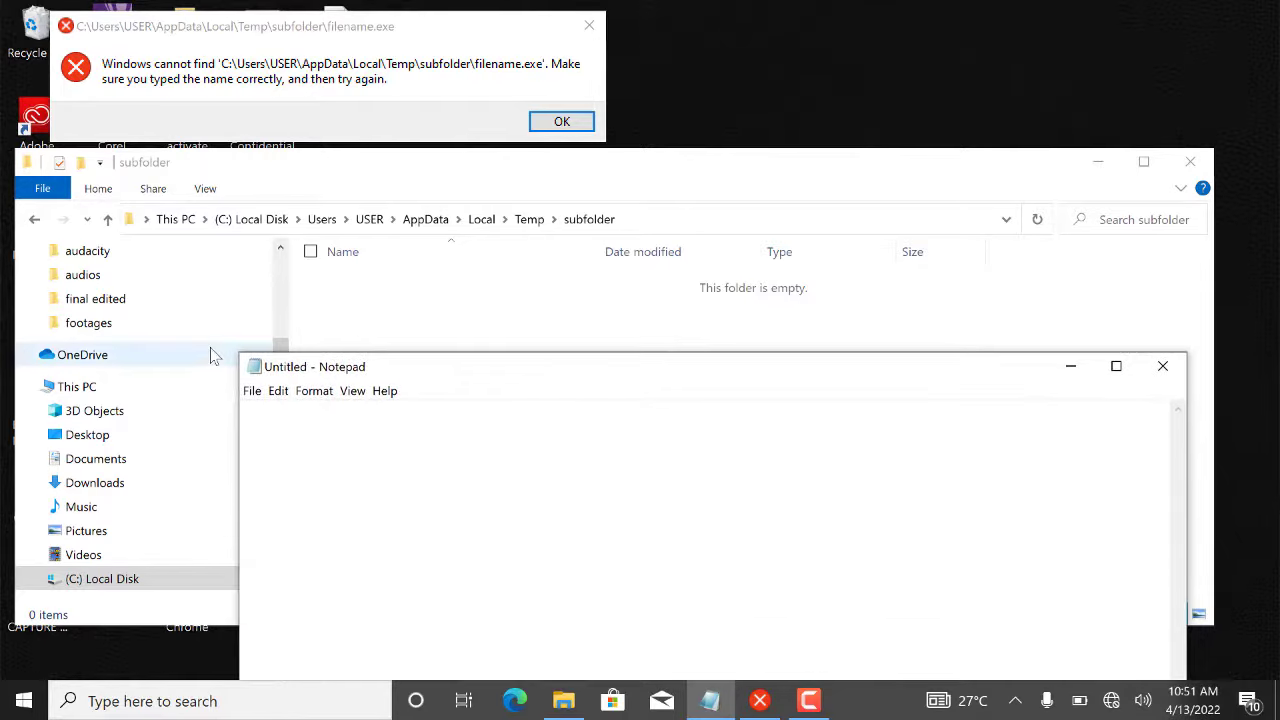
# Start saving the blank Notepad document under a new name and browse to C:\Users\USER\AppData\Local as the save location
pyautogui.click(255, 391)
pyautogui.click(292, 468)
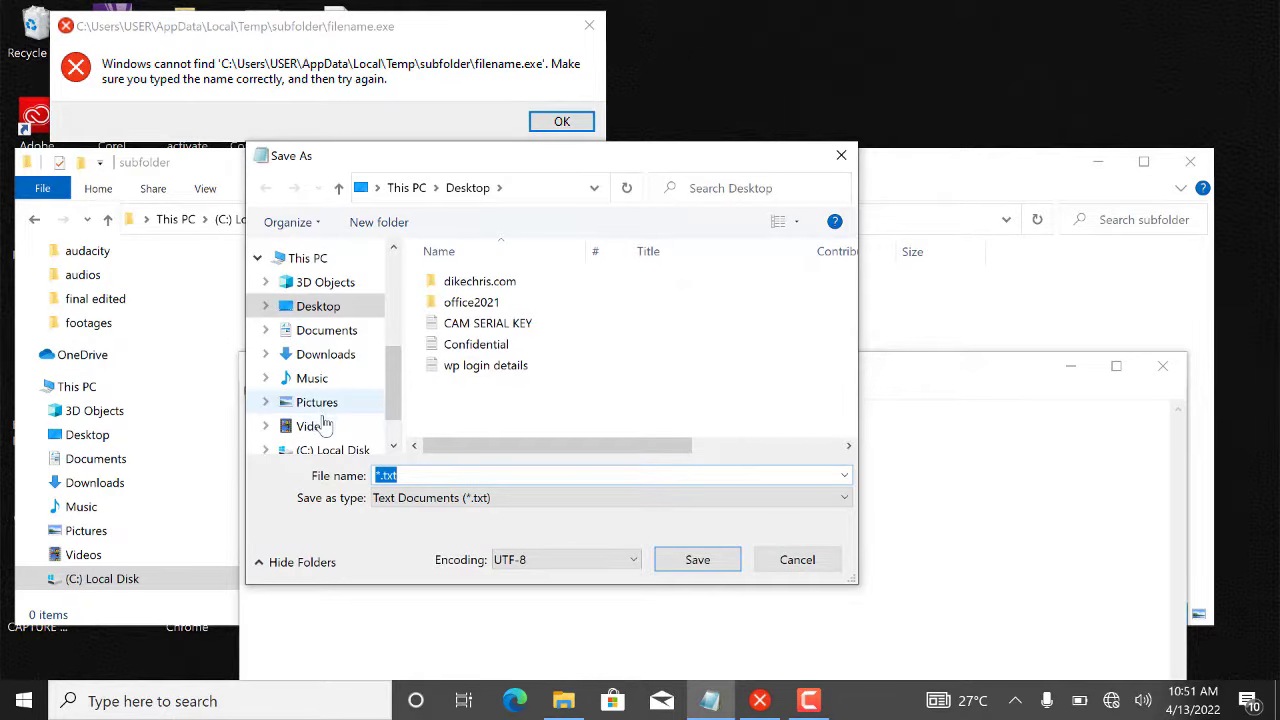
pyautogui.click(318, 450)
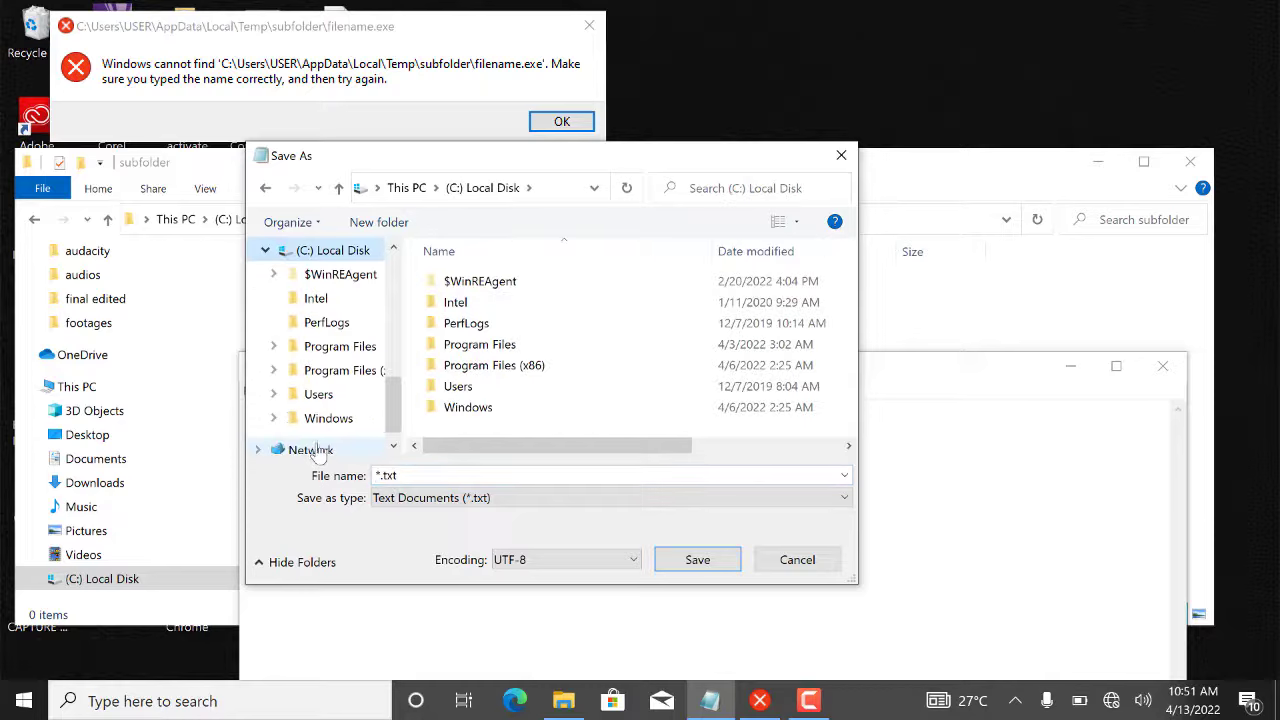
pyautogui.doubleClick(476, 385)
pyautogui.doubleClick(471, 330)
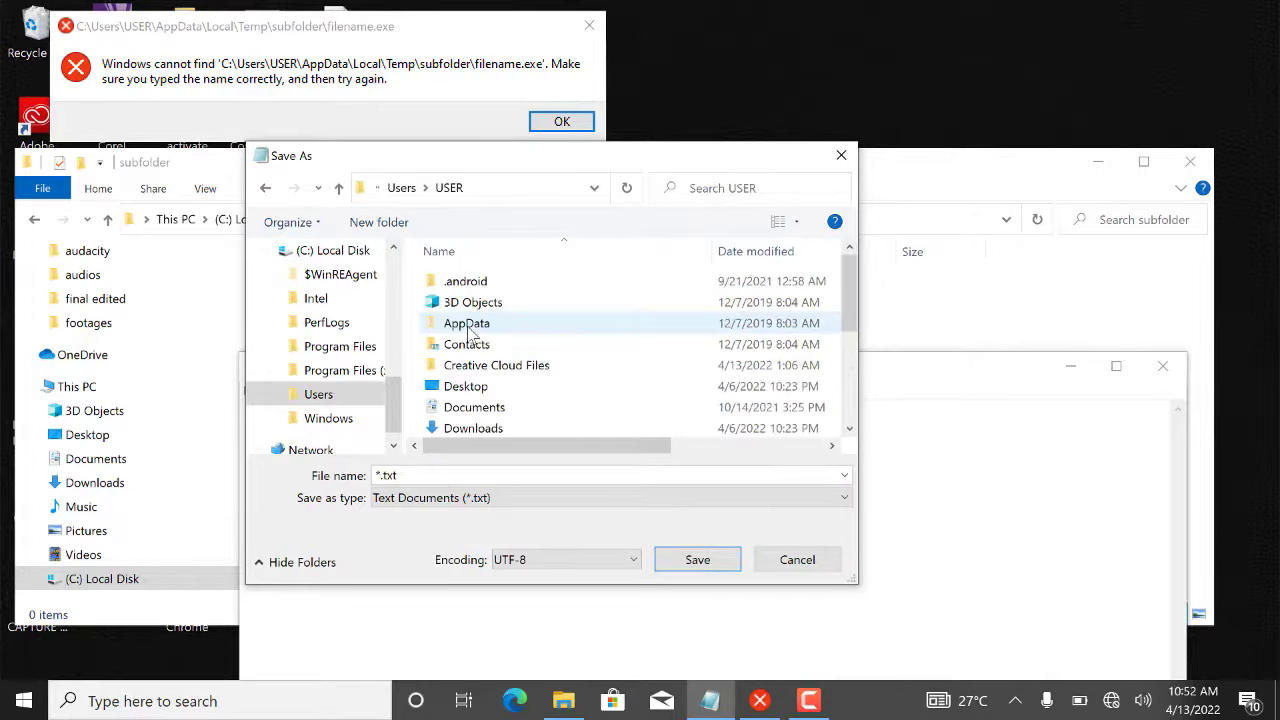
pyautogui.doubleClick(468, 325)
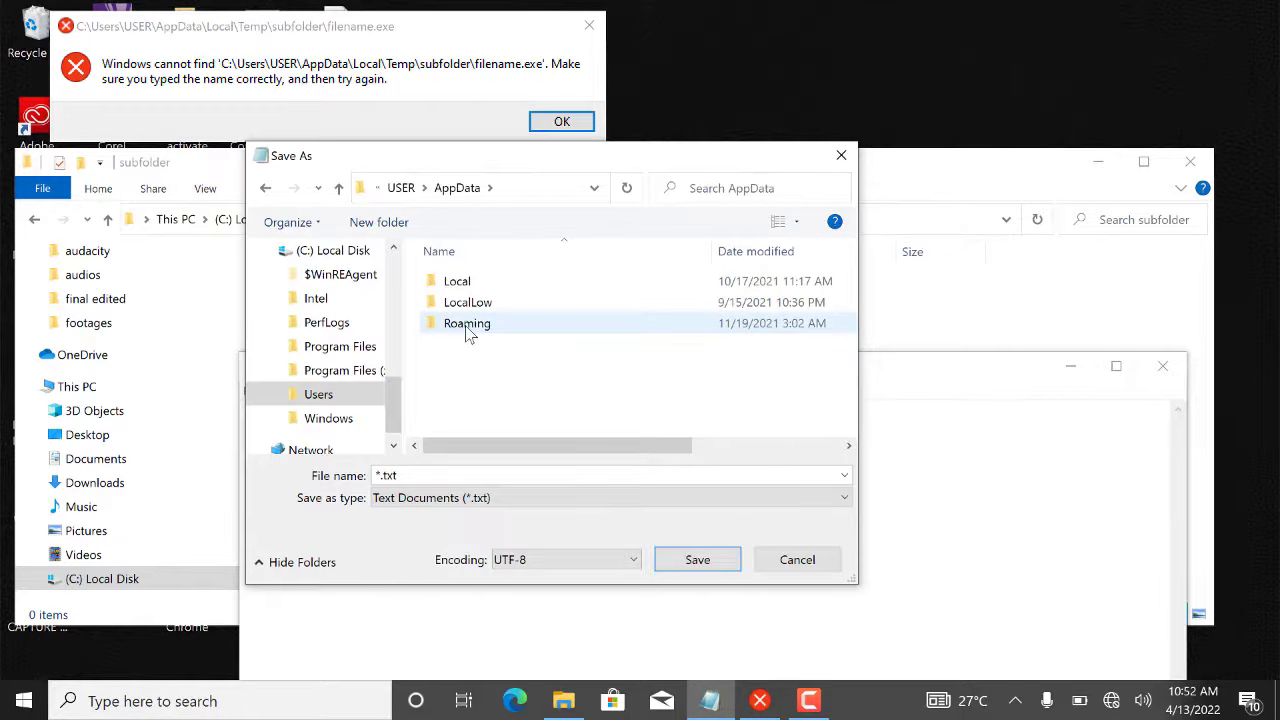
pyautogui.doubleClick(459, 283)
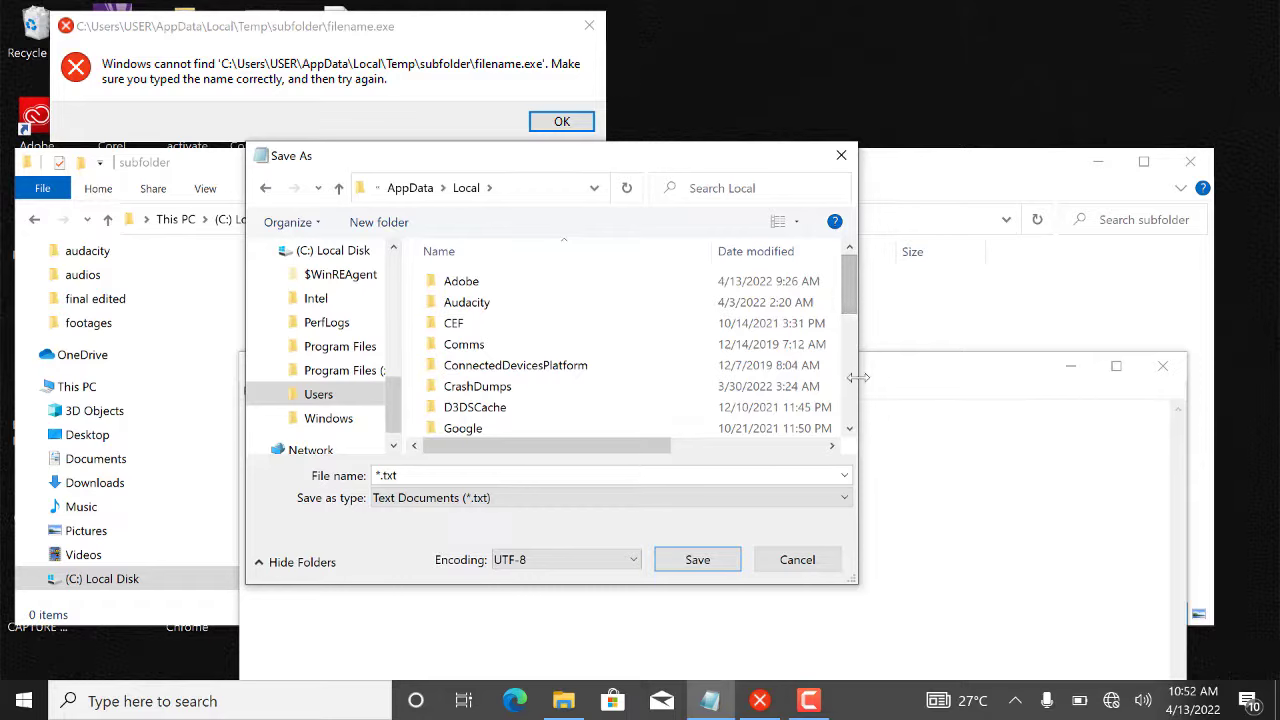
# Set the save location to the folder named subfolder inside Local\Temp
pyautogui.scroll(-6, 686, 310)
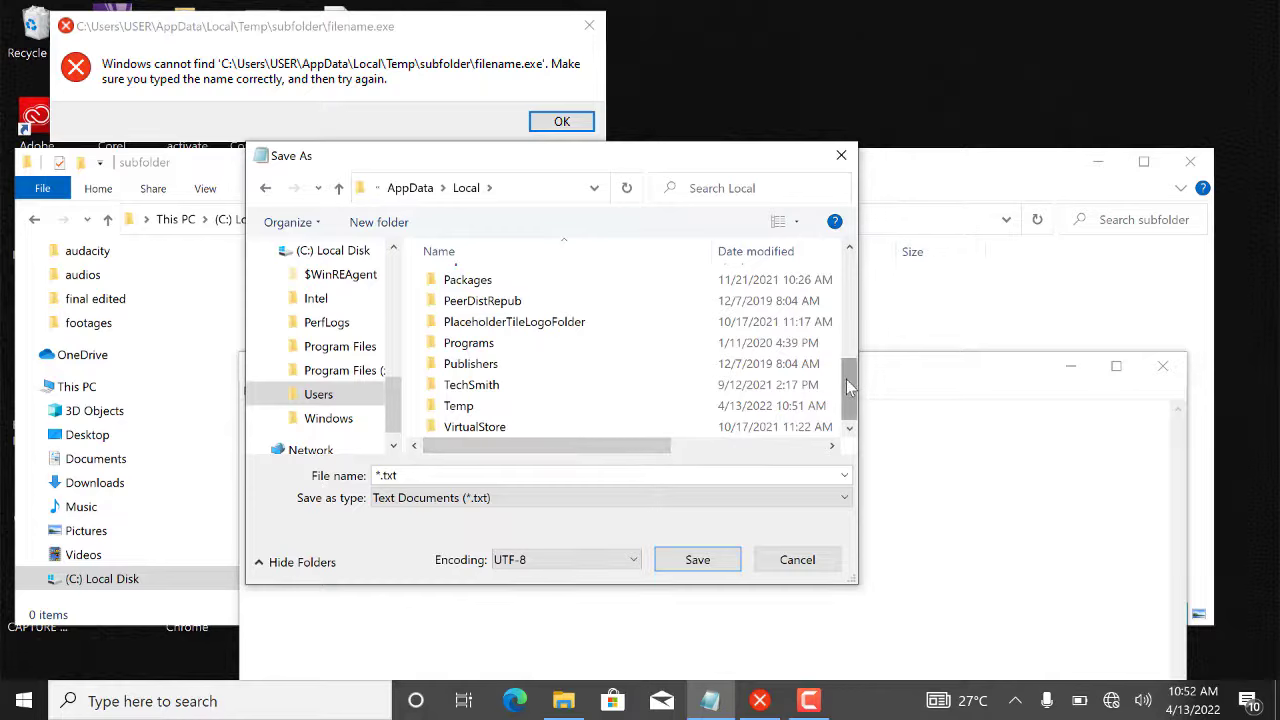
pyautogui.doubleClick(572, 412)
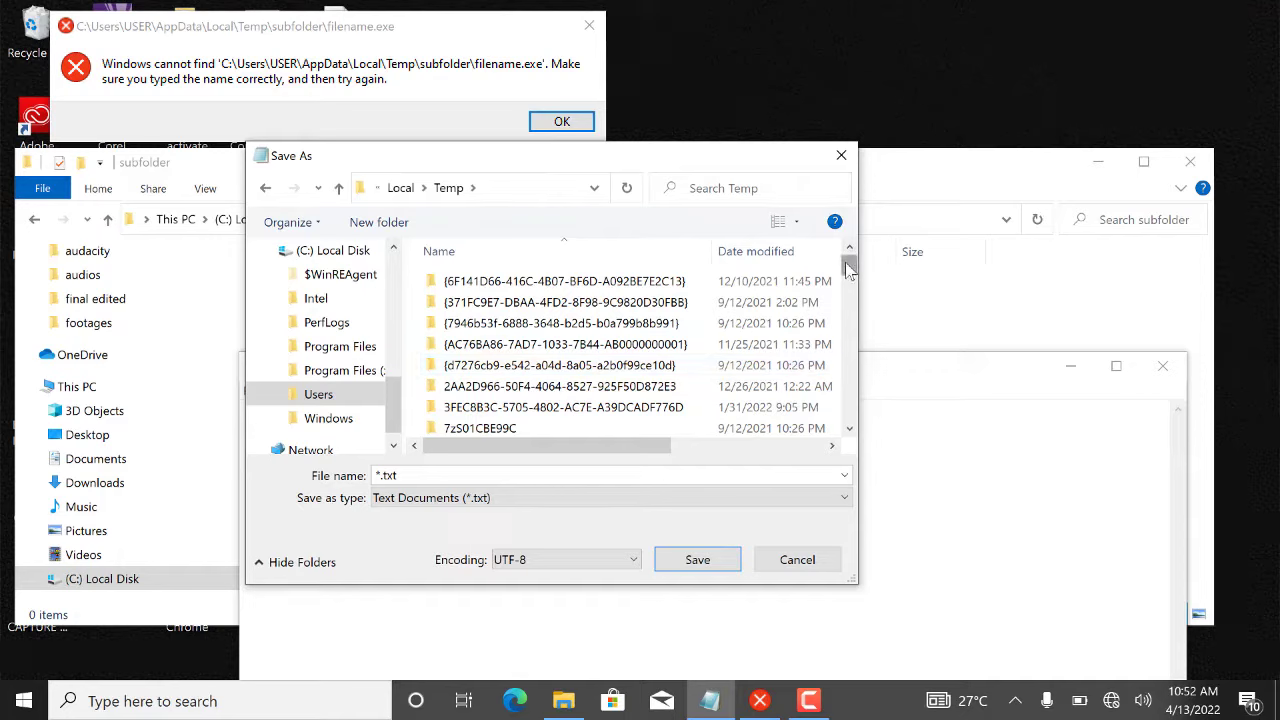
pyautogui.moveTo(848, 268); pyautogui.dragTo(824, 398)
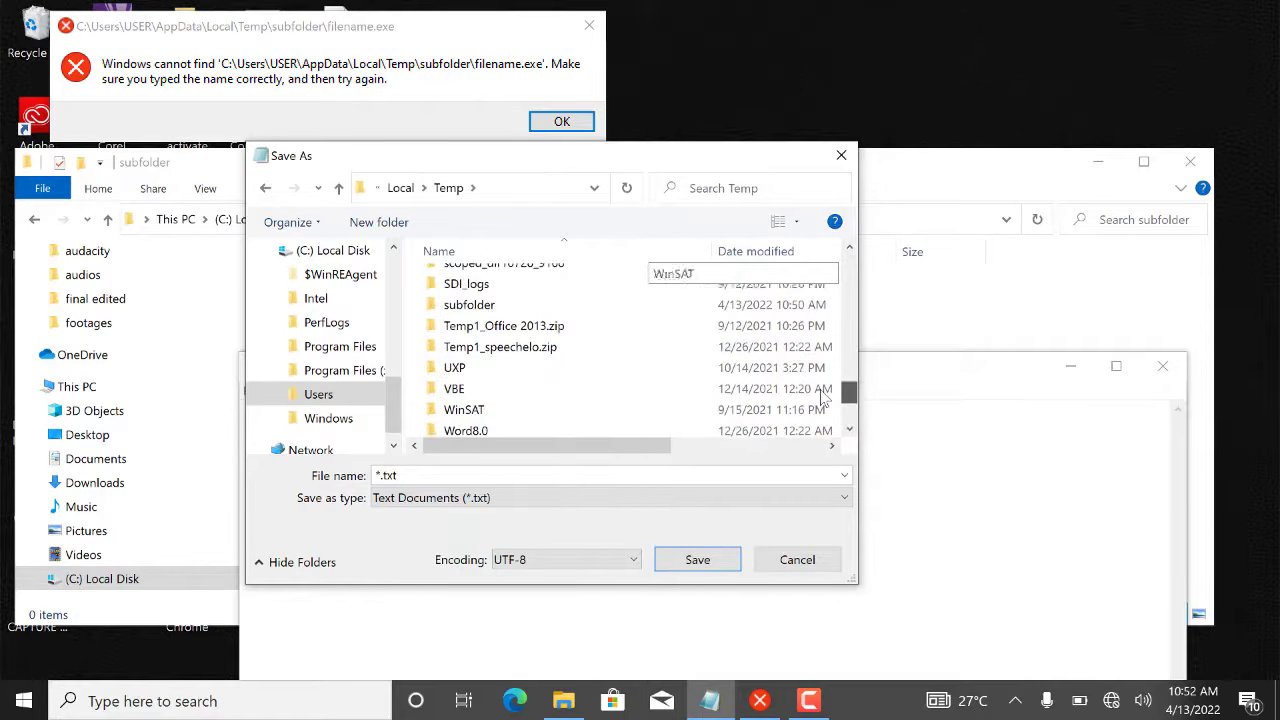
pyautogui.click(458, 308)
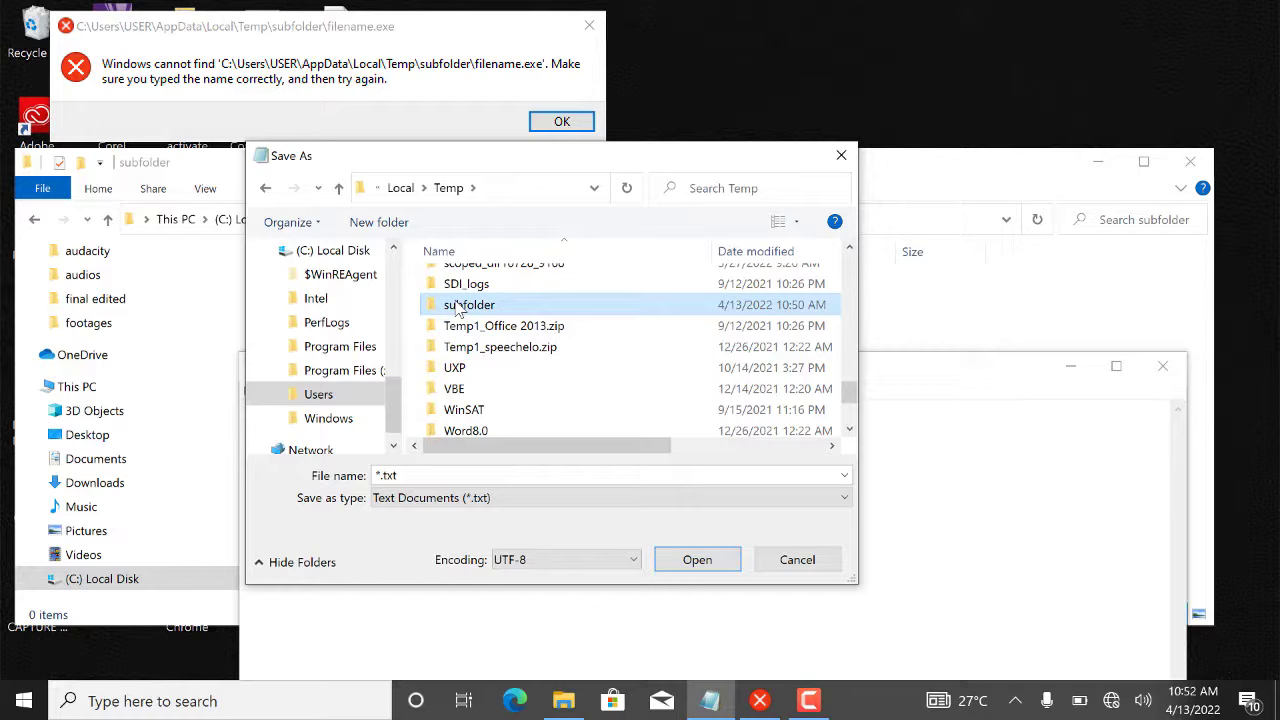
pyautogui.doubleClick(458, 308)
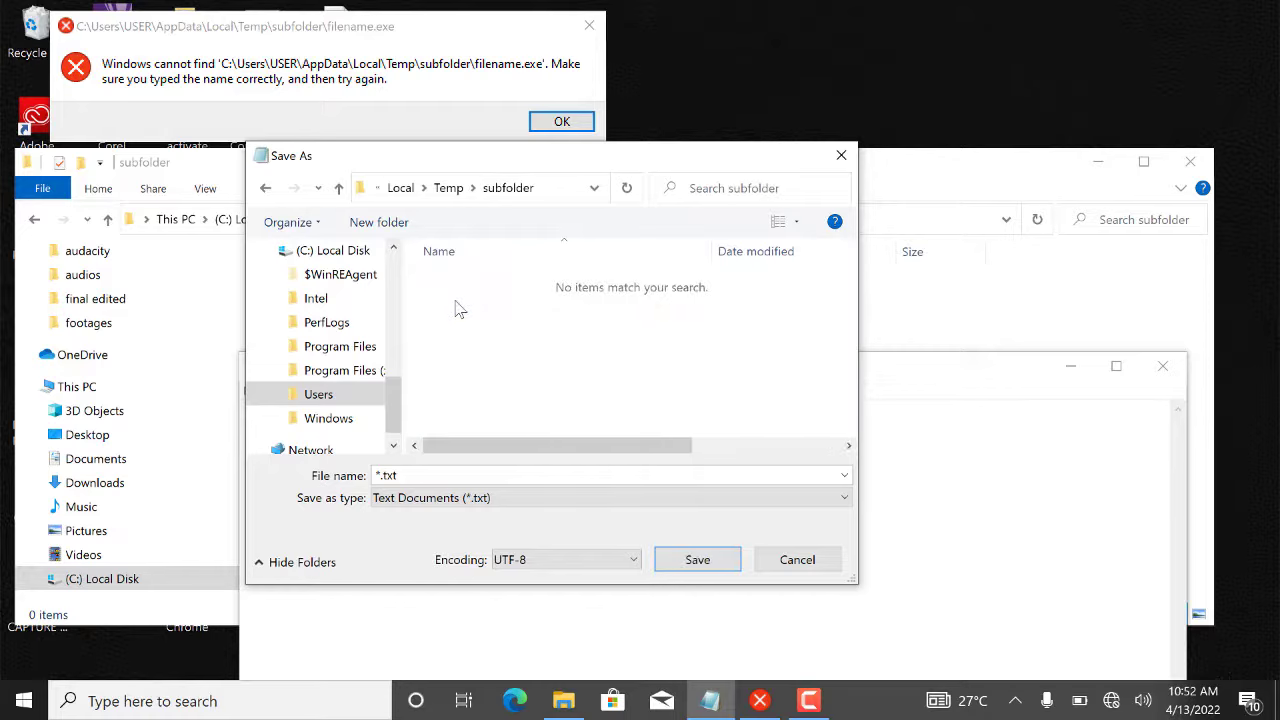
# Save the blank document as filename.exe in subfolder and close Notepad
pyautogui.click(440, 498)
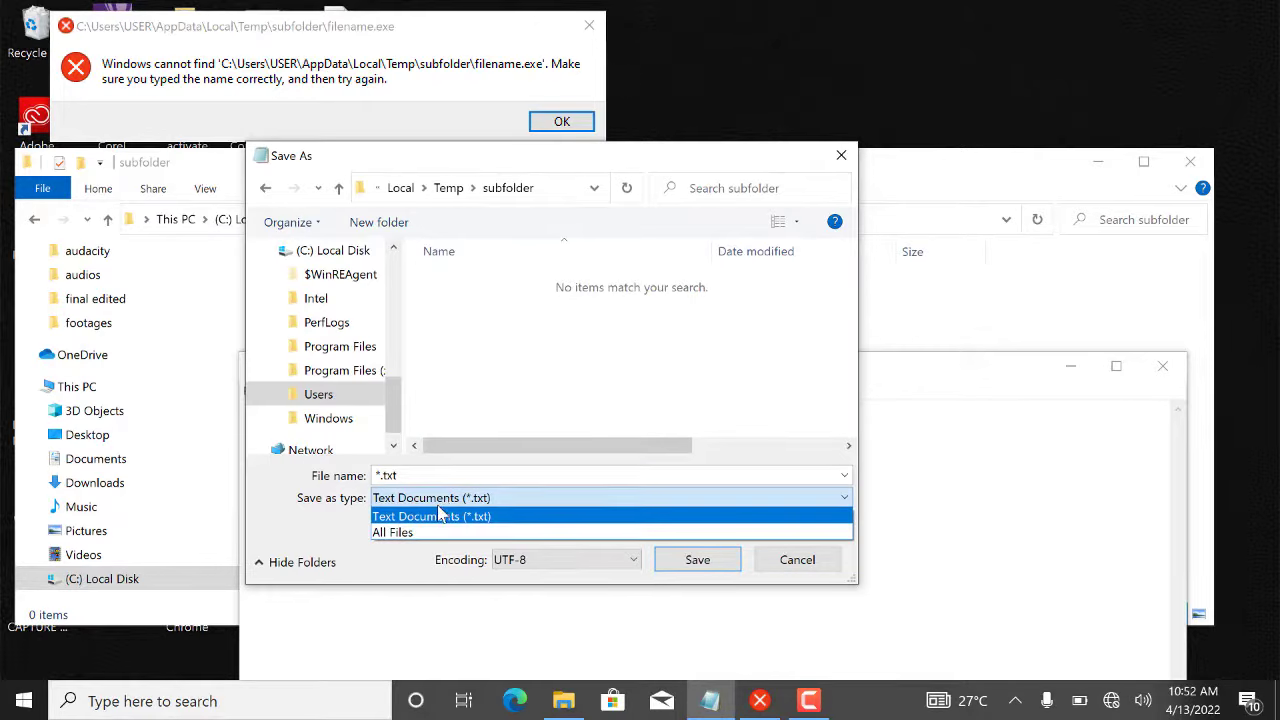
pyautogui.click(419, 470)
pyautogui.doubleClick(405, 475)
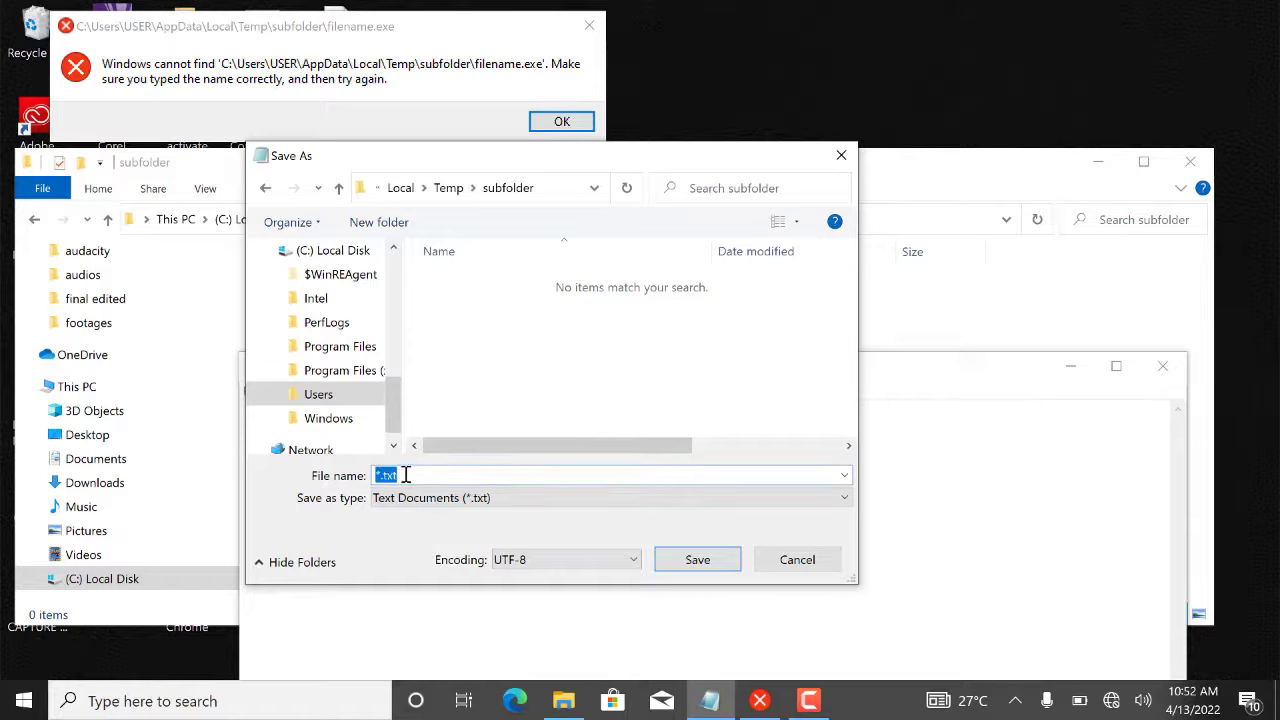
pyautogui.write('filename.exe')
pyautogui.click(700, 562)
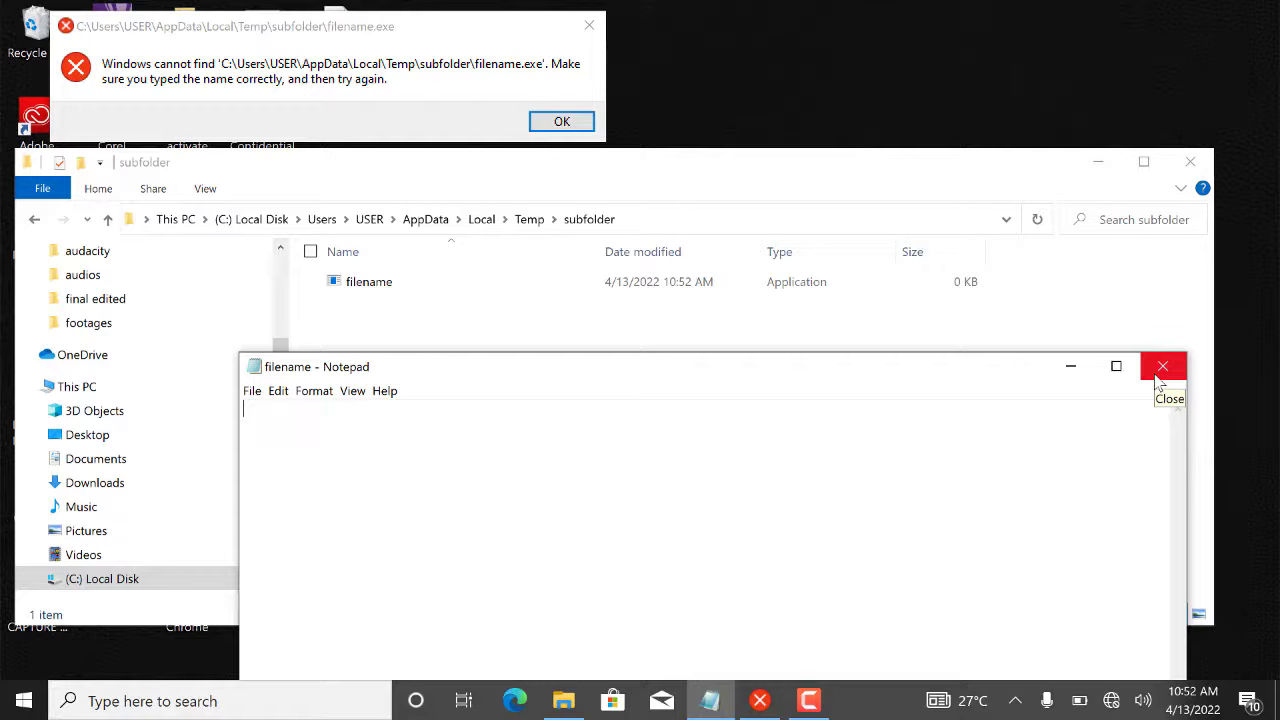
pyautogui.click(1162, 367)
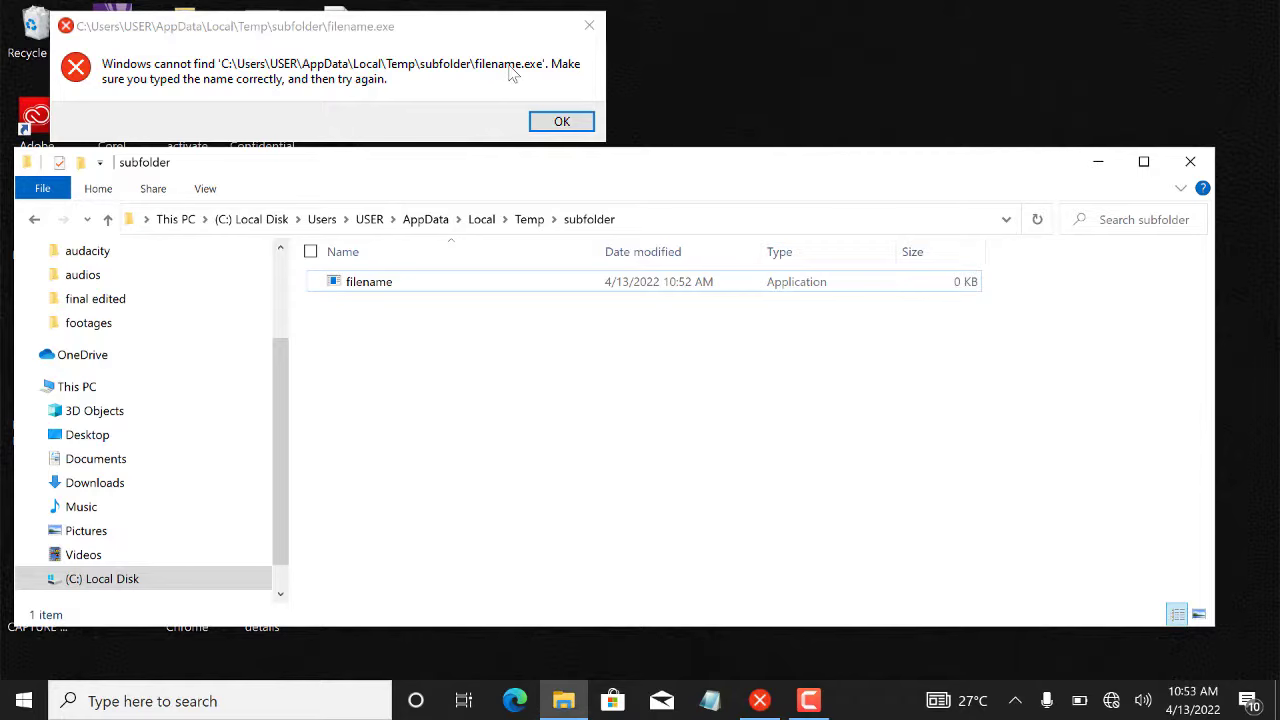
# Dismiss the "Windows cannot find filename.exe" error message and close the subfolder window to return to the desktop
pyautogui.click(417, 291)
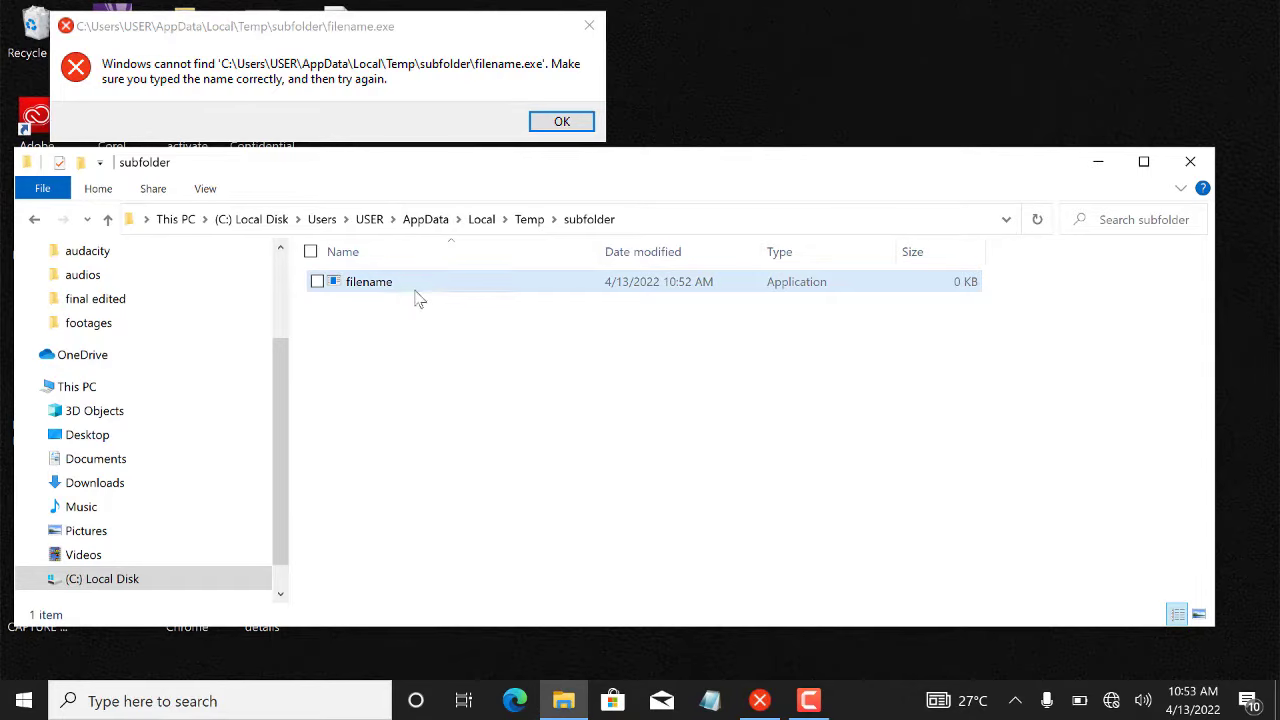
pyautogui.click(562, 122)
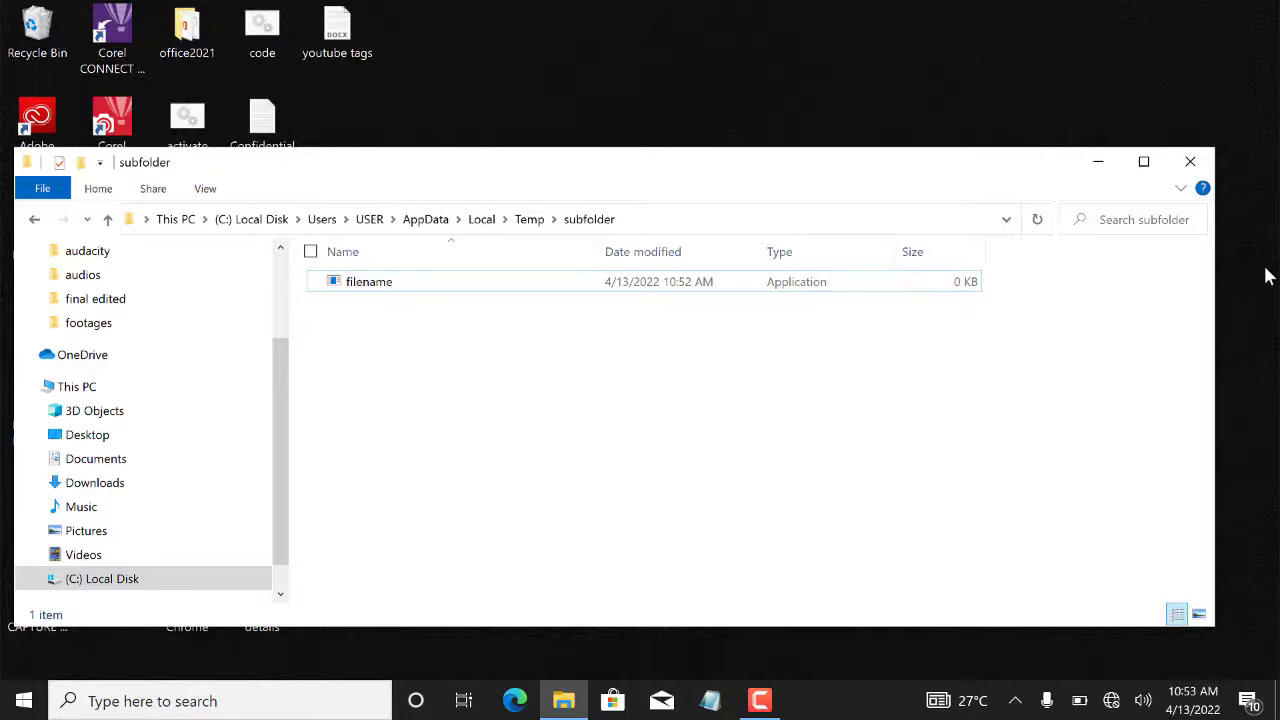
pyautogui.click(1195, 168)
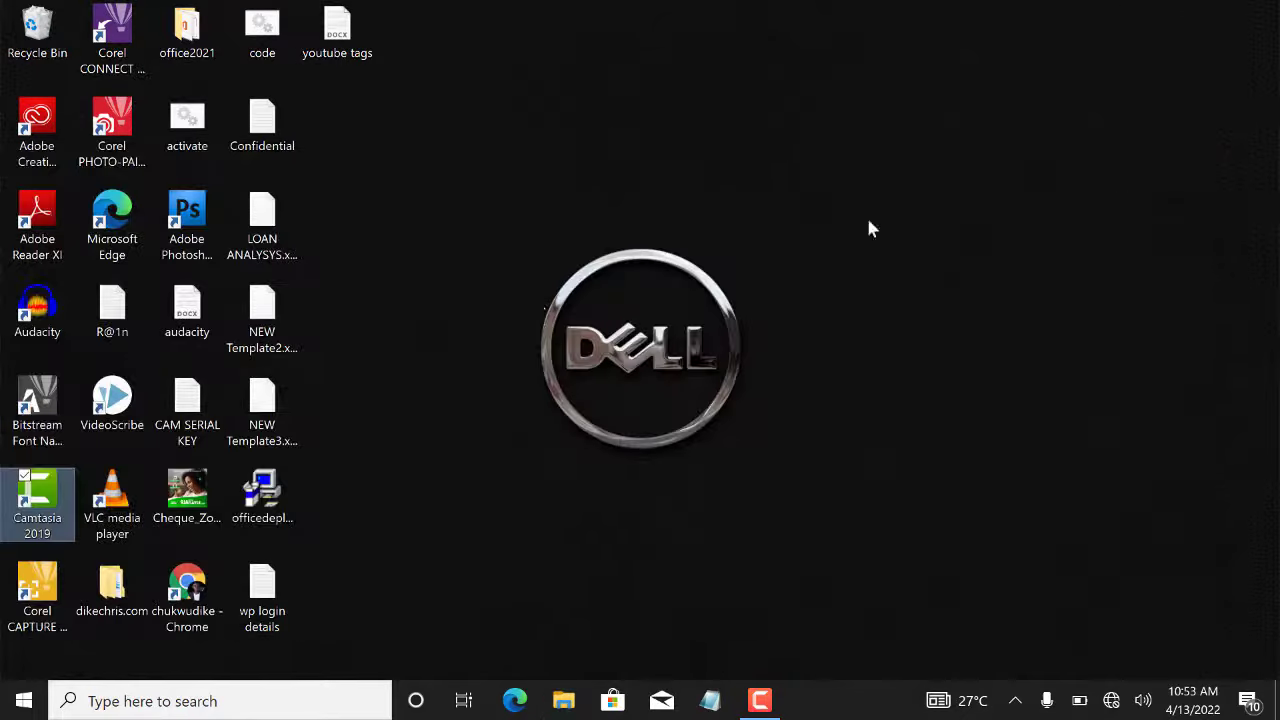
pyautogui.rightClick(641, 340)
pyautogui.click(501, 394)
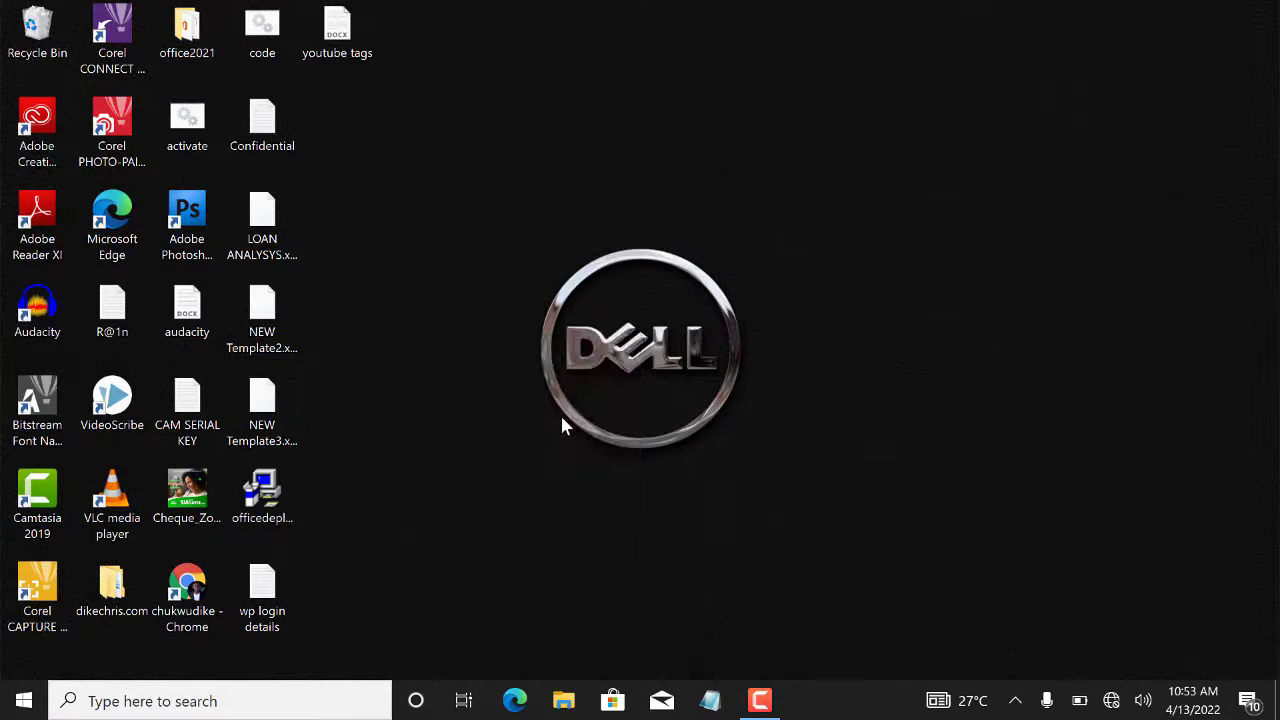